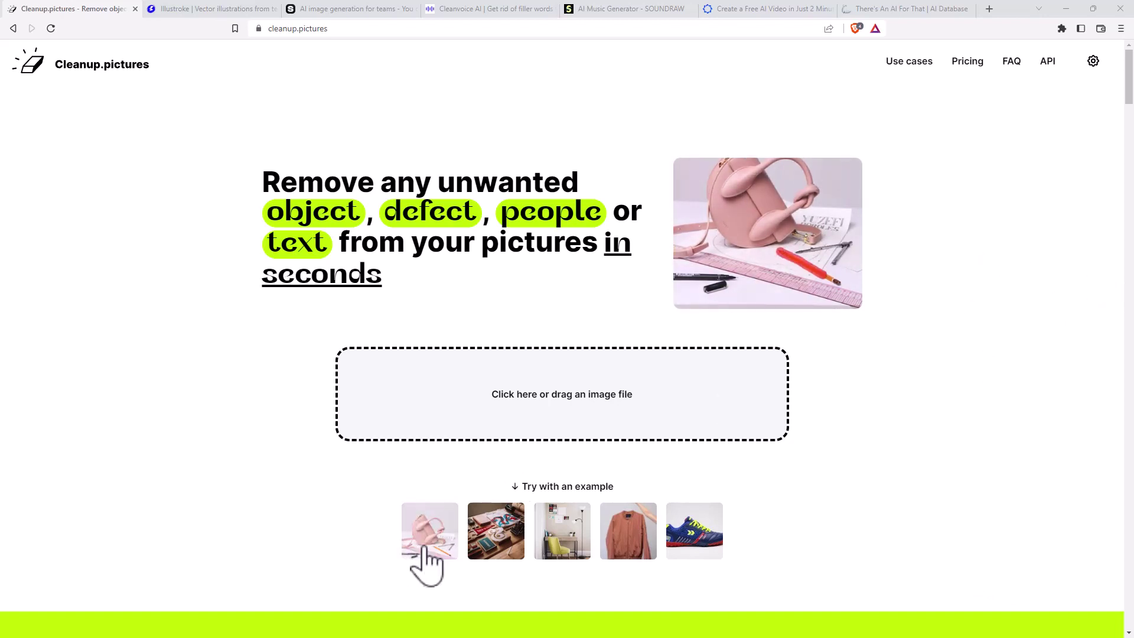
Step: Erase the chevron logo, heel tab and small side badge from the sneaker photo, then go to Illustroke
click(689, 551)
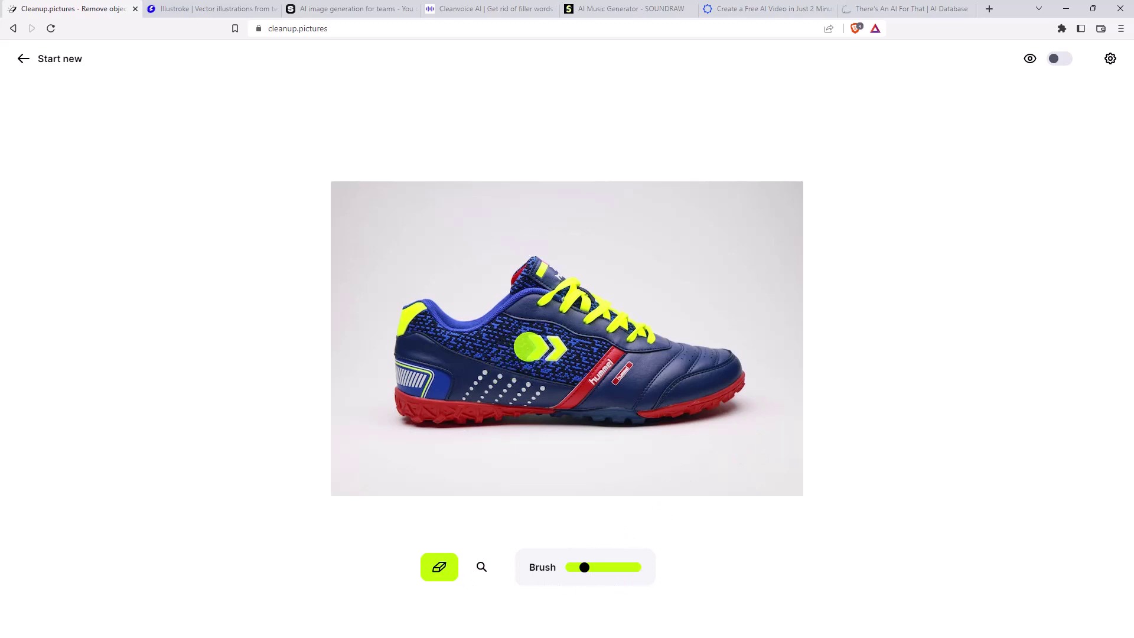
drag(519, 345, 520, 344)
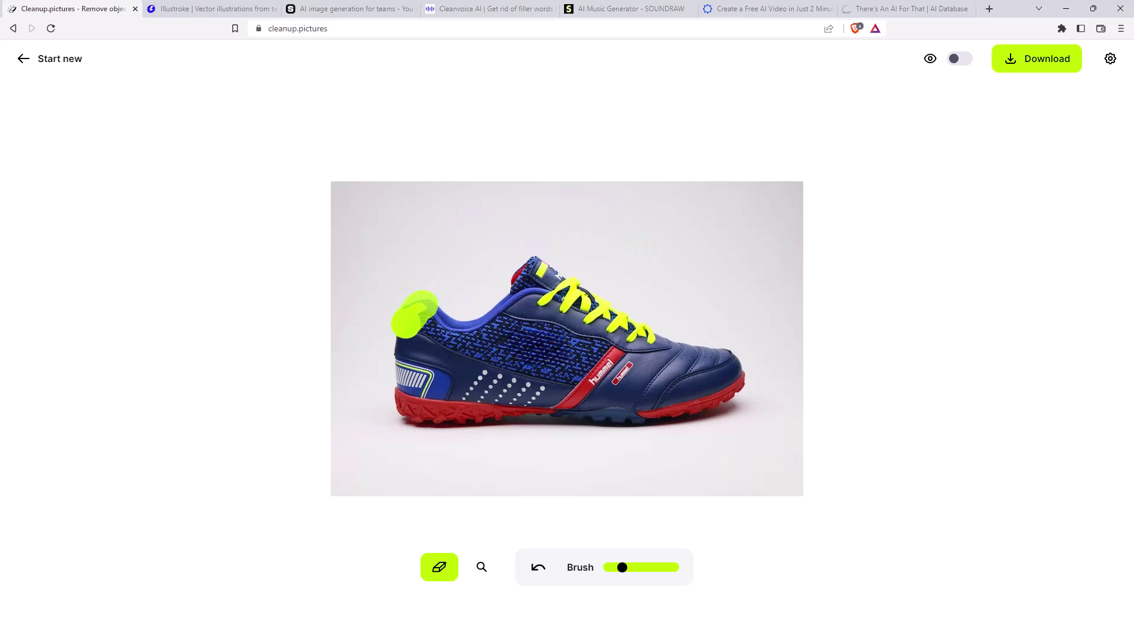
drag(420, 304, 406, 326)
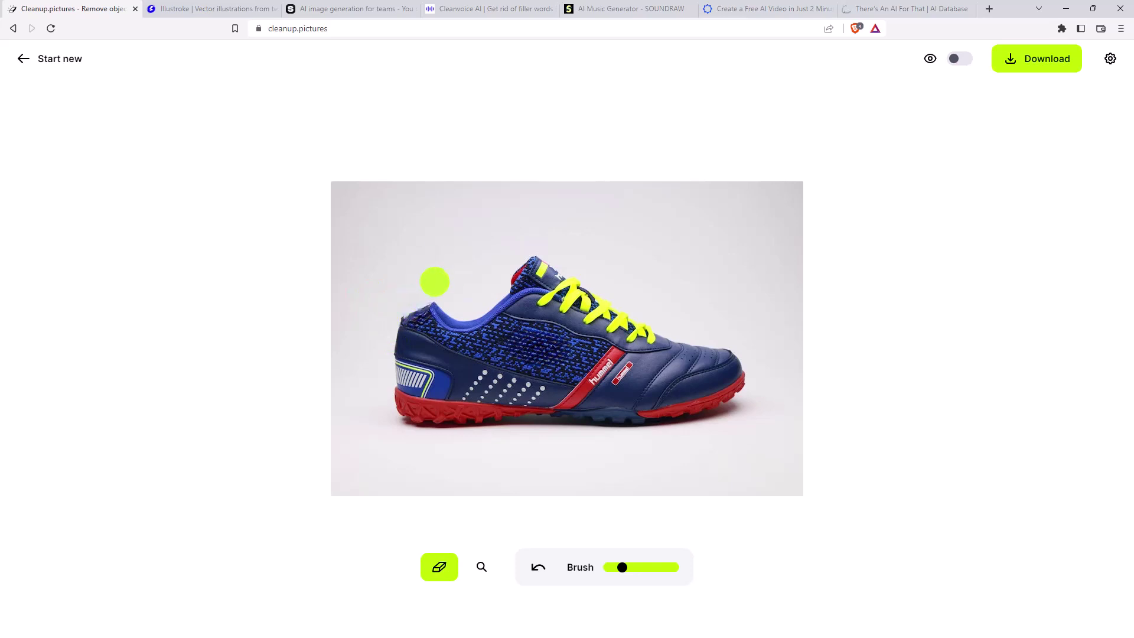
drag(614, 390, 629, 367)
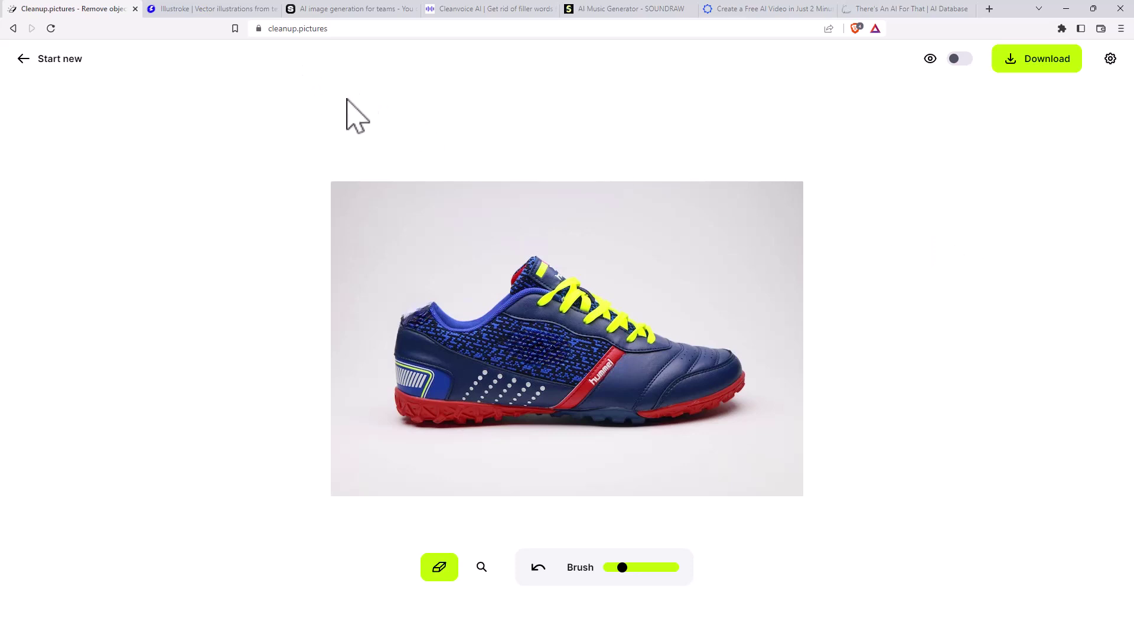
click(185, 11)
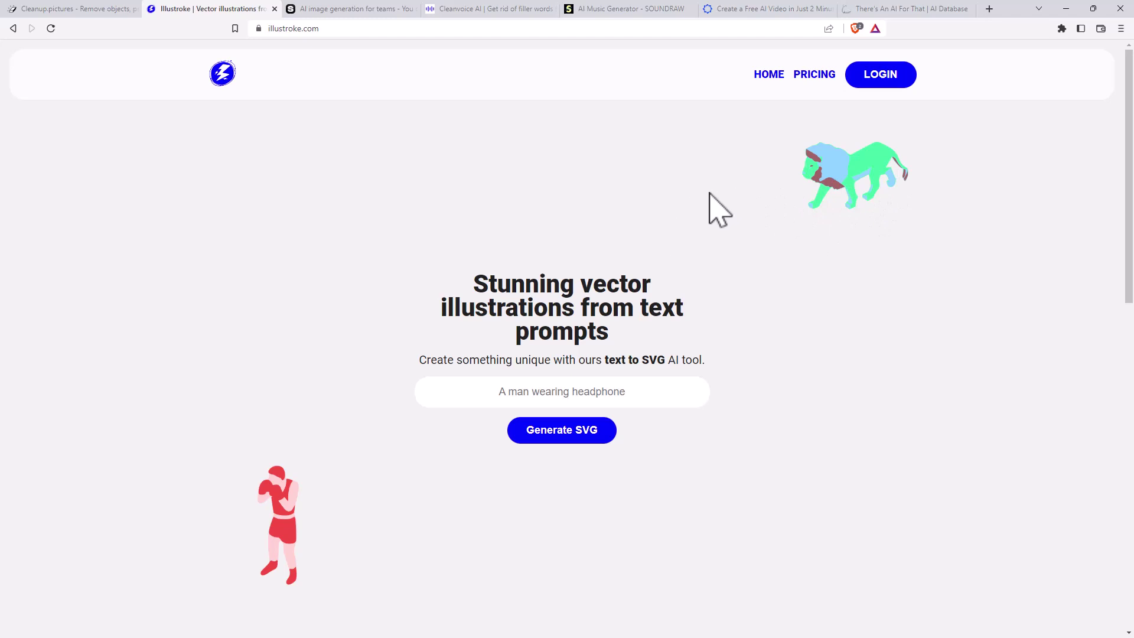
Step: Enter 'monkey riding a pig' as the Illustroke illustration prompt
click(560, 393)
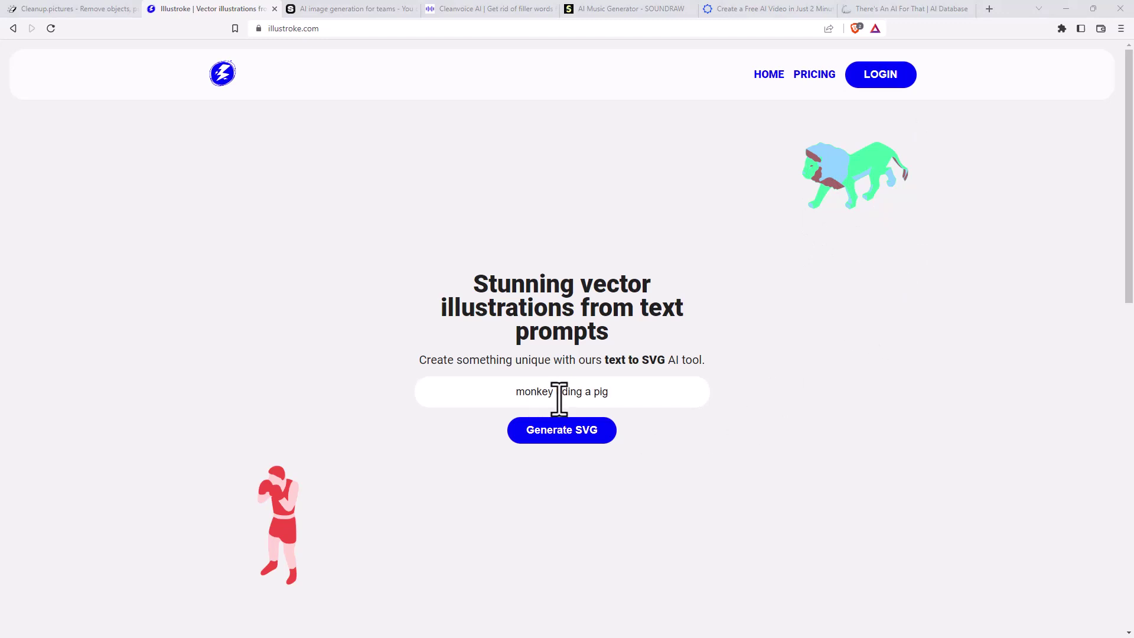
Step: Generate Kanagawa-style SVG illustrations with 3 colour layers from the monkey riding a pig prompt
click(562, 430)
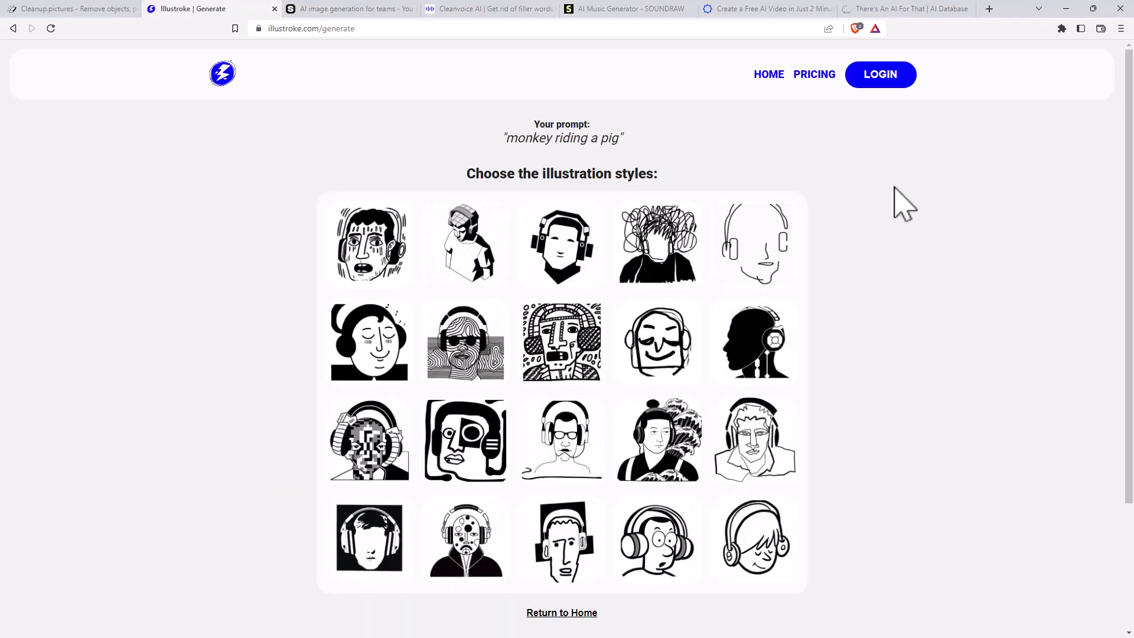
scroll(666, 384, down, 1)
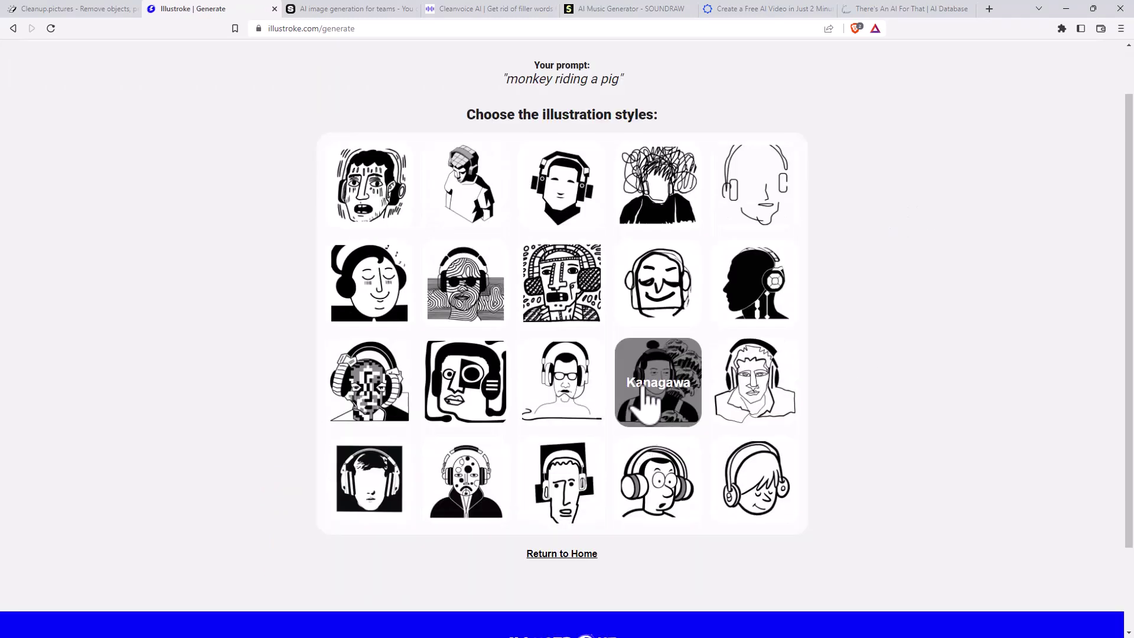
click(658, 392)
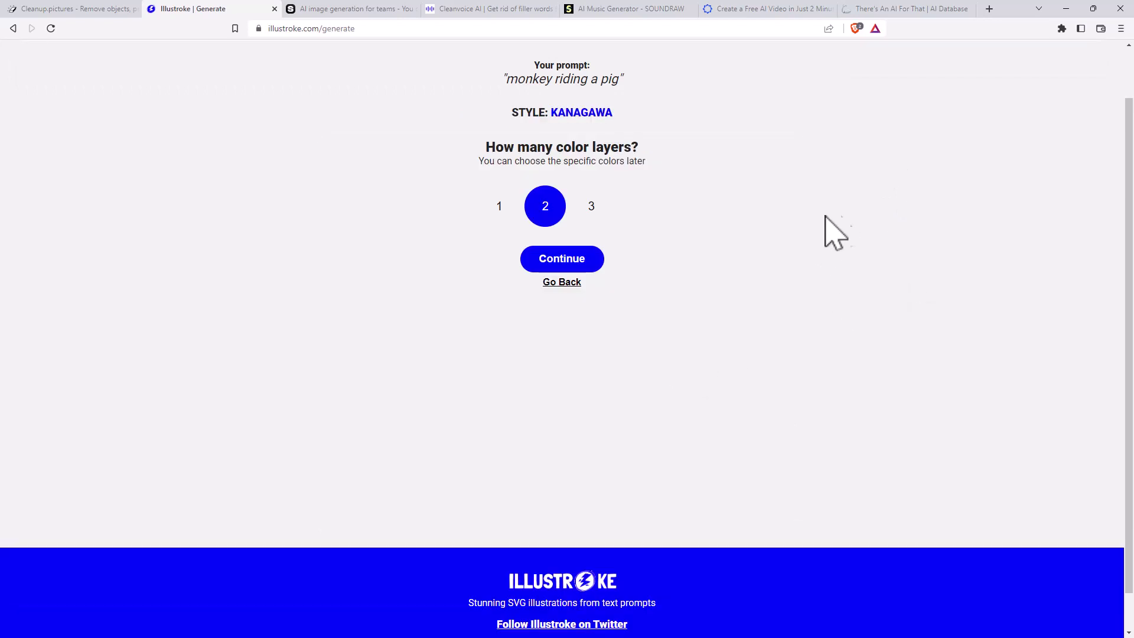
click(591, 206)
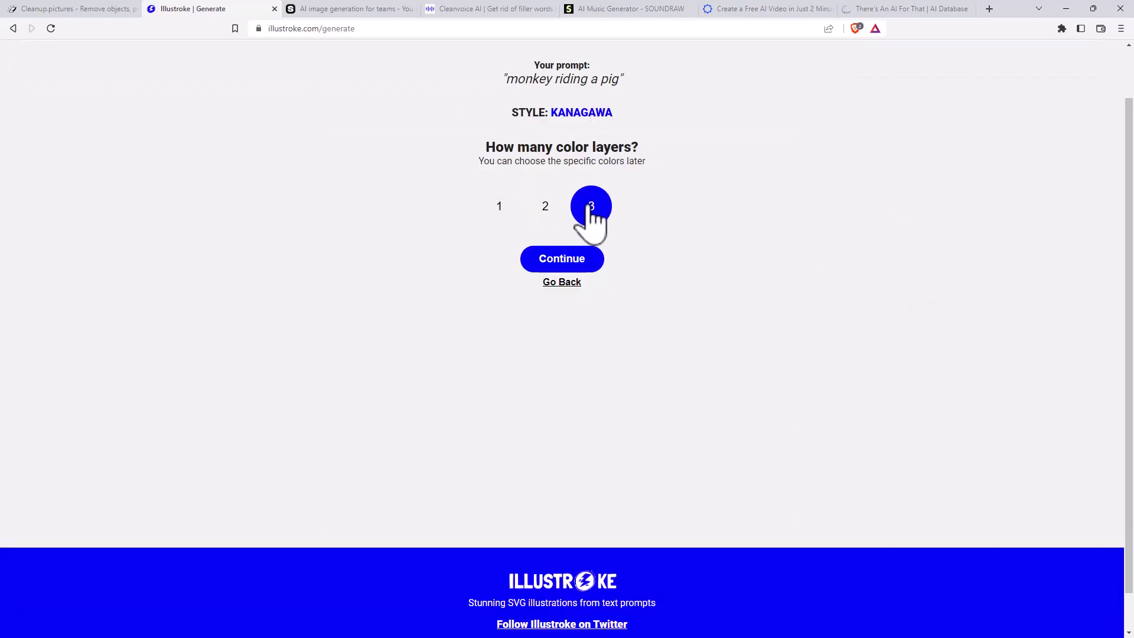
click(569, 266)
click(605, 255)
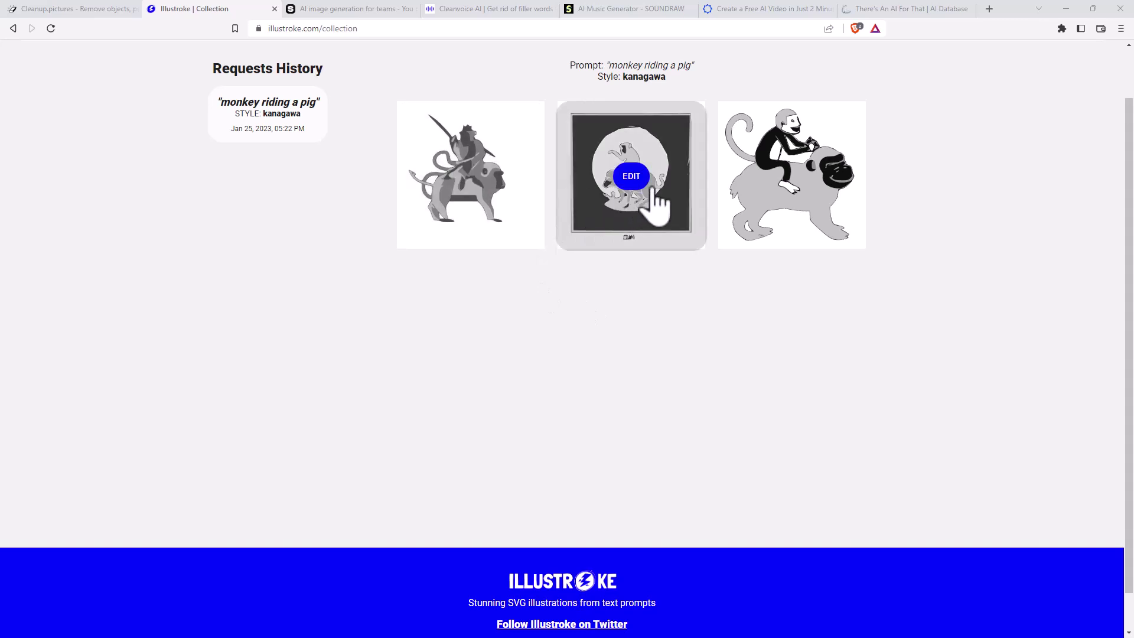
mouse_move(771, 171)
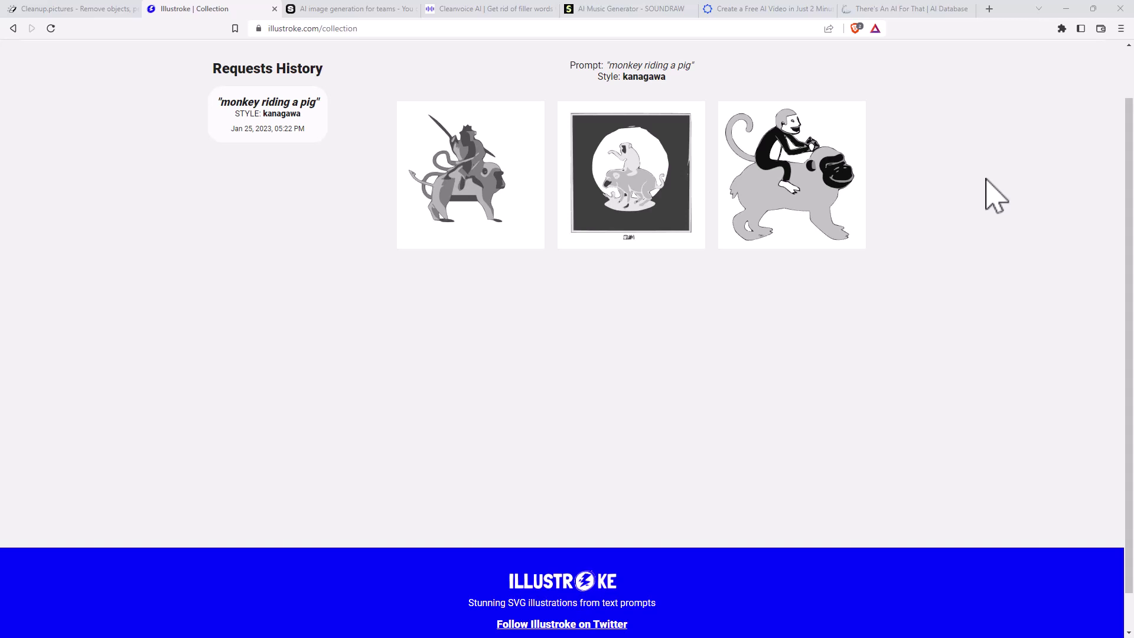
mouse_move(657, 194)
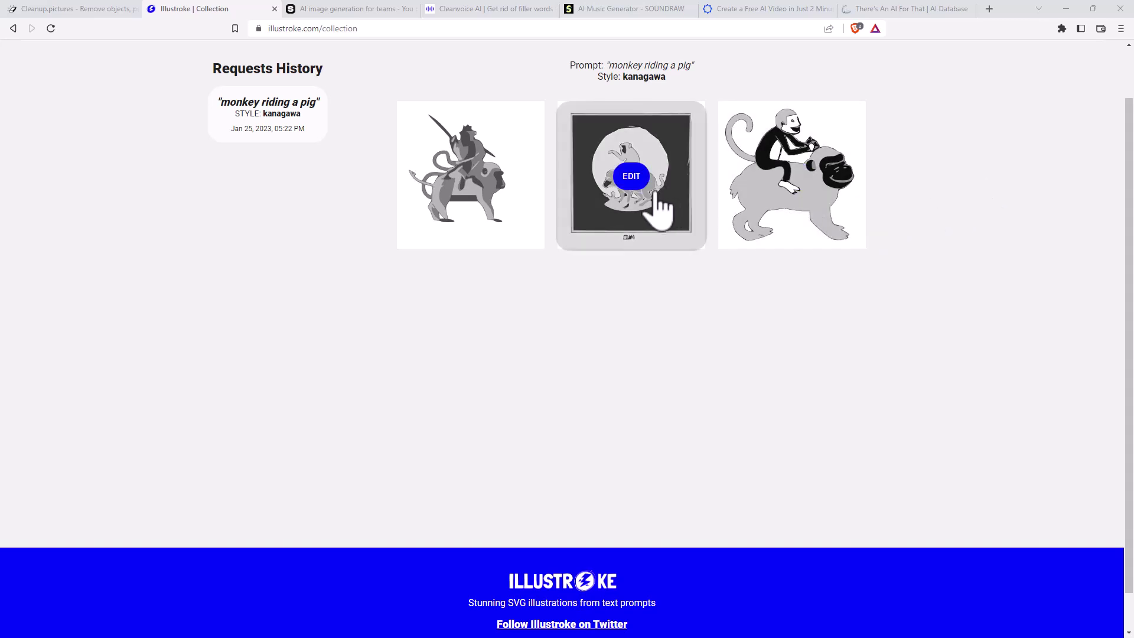
mouse_move(513, 203)
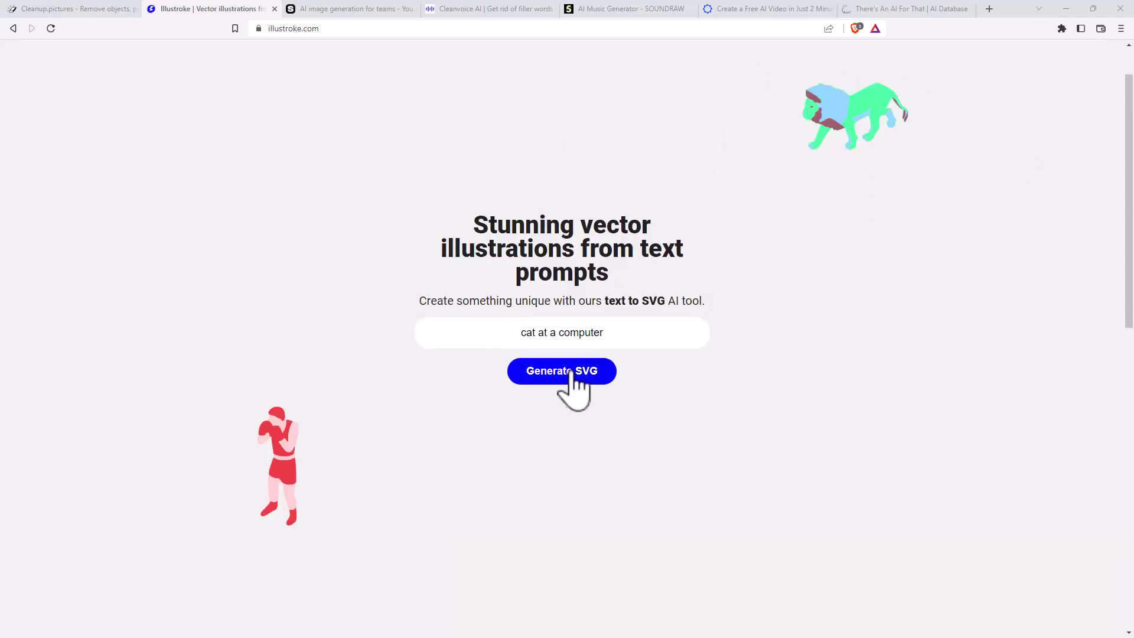
Step: Generate Popart-style illustrations with 3 colour layers from the 'cat at a computer' prompt
click(569, 372)
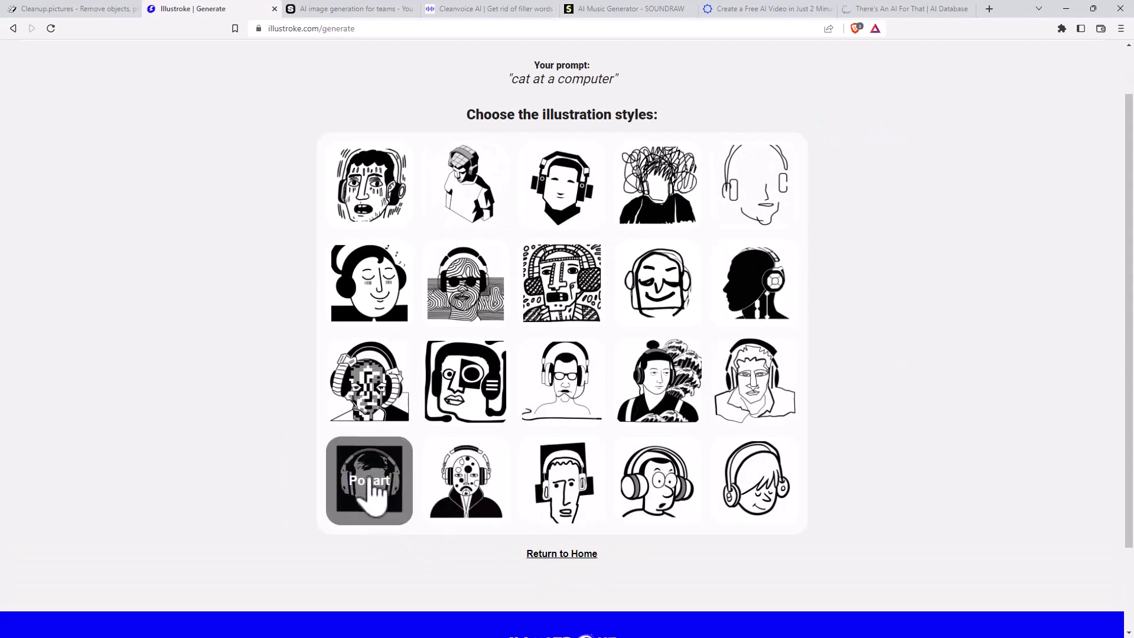
click(369, 481)
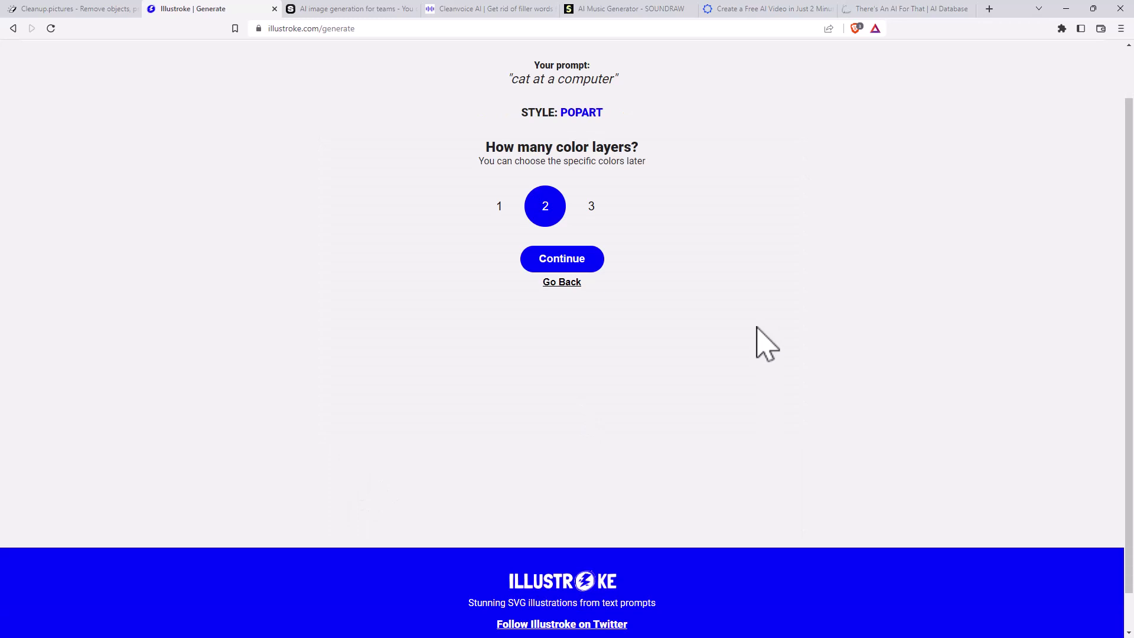
click(591, 207)
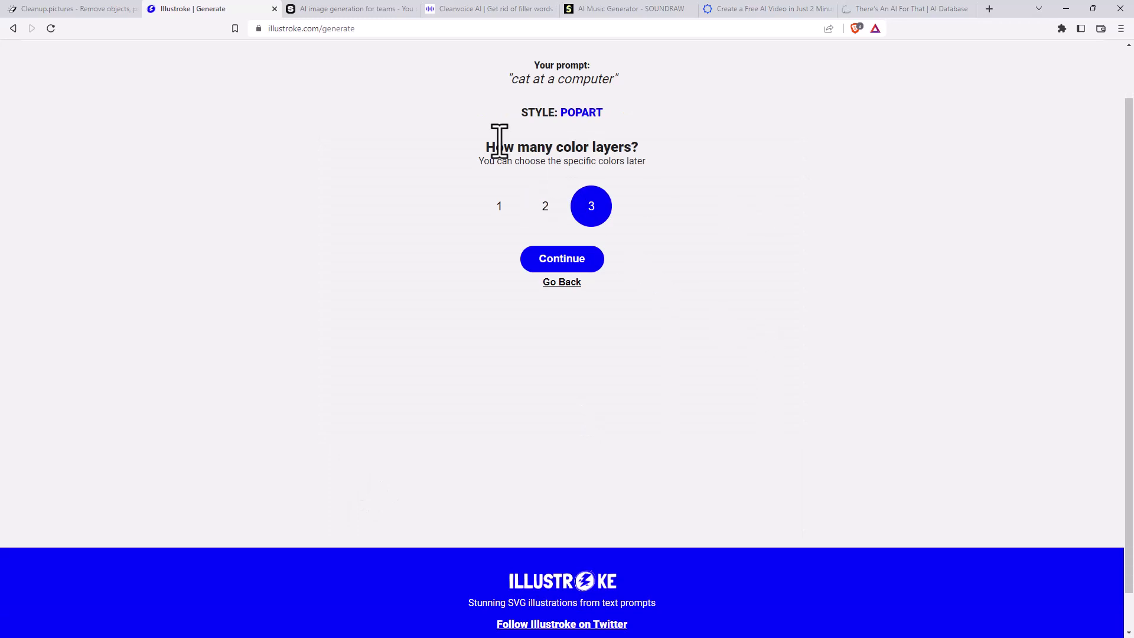
click(564, 260)
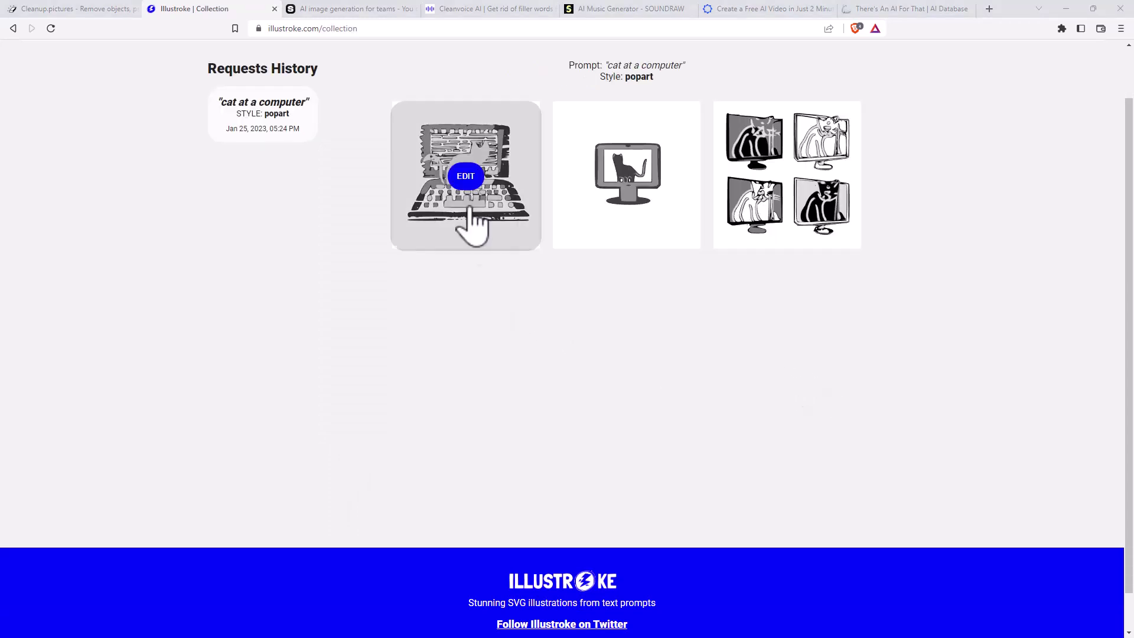
mouse_move(443, 203)
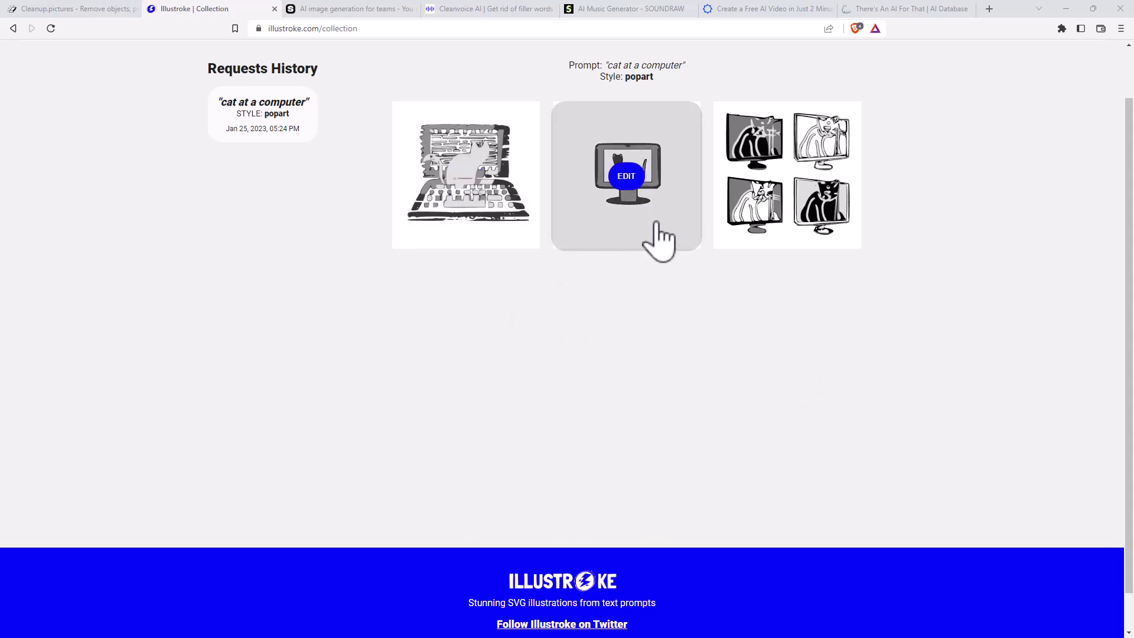
mouse_move(792, 180)
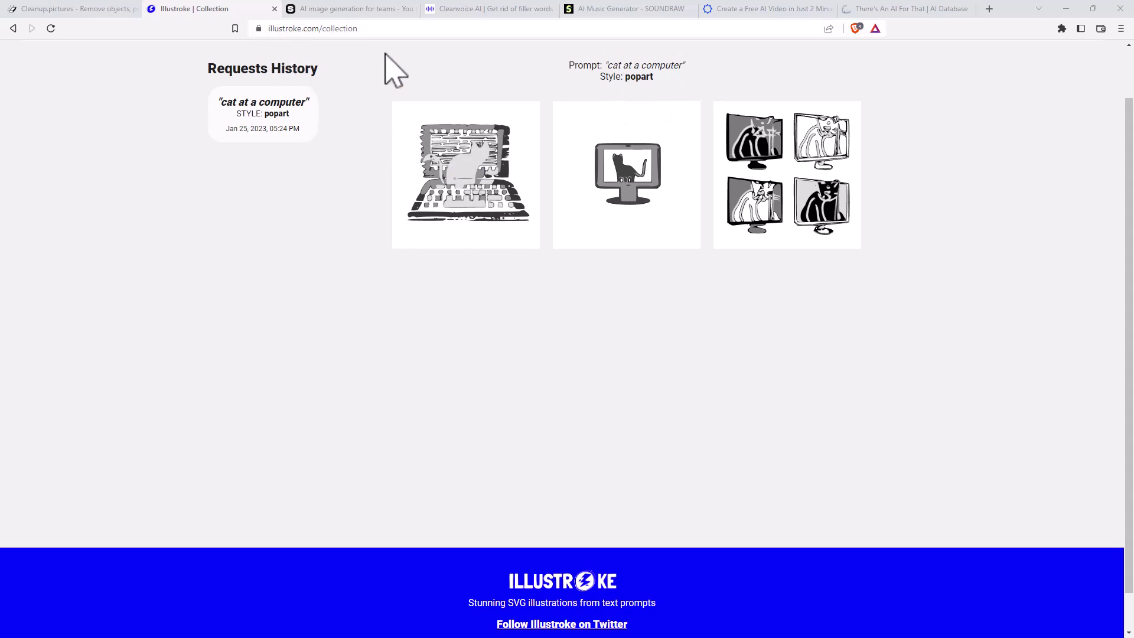
Step: On Stockimg.ai, generate a realistic stock photo of a suited man riding a bicycle
click(340, 10)
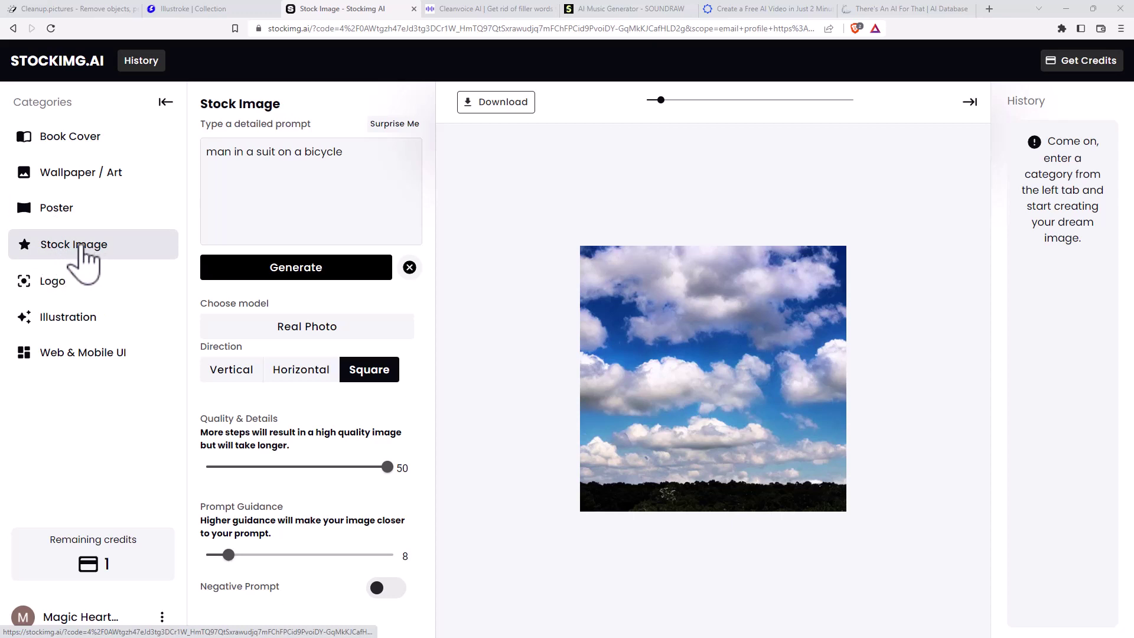
click(256, 208)
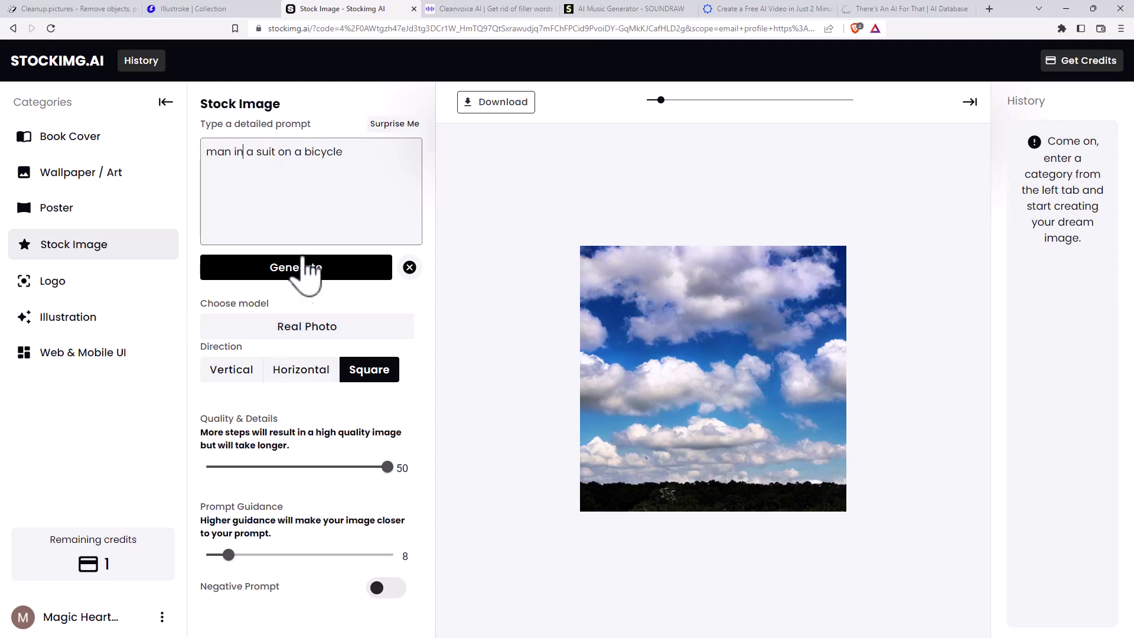
click(307, 269)
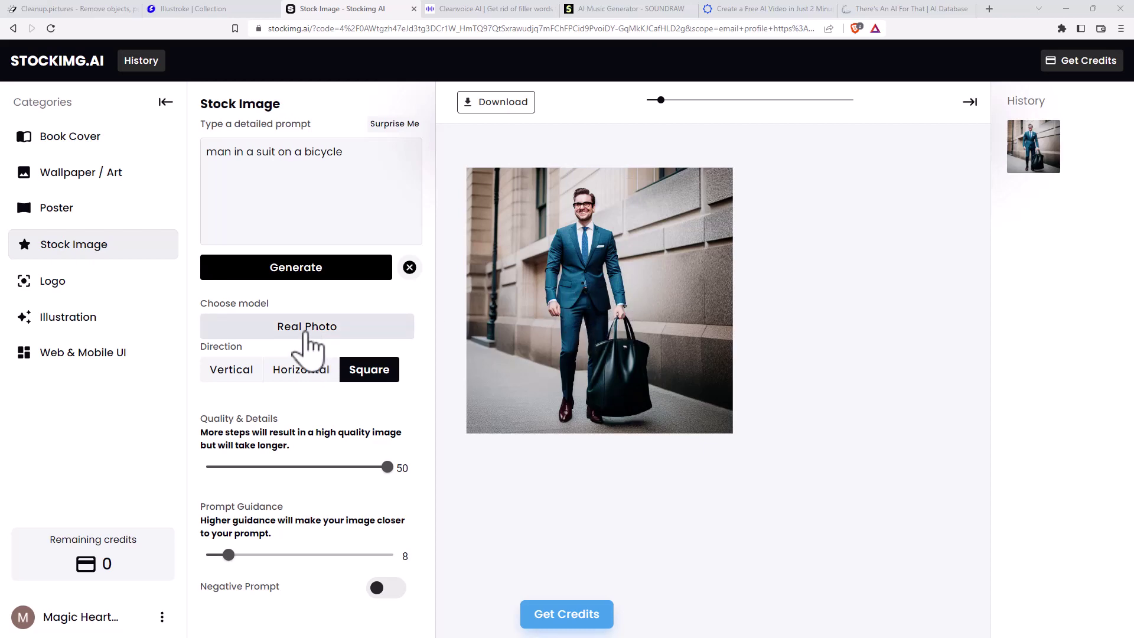
click(306, 332)
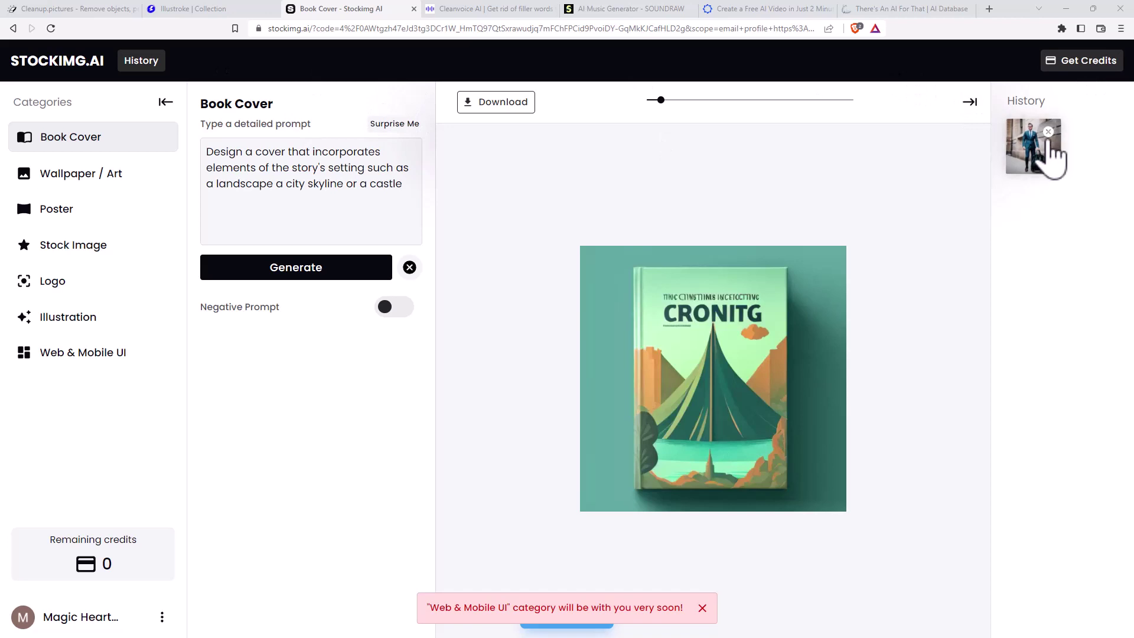
Step: Reload the suited-man image from history and shuffle through random Book Cover prompts
click(1043, 161)
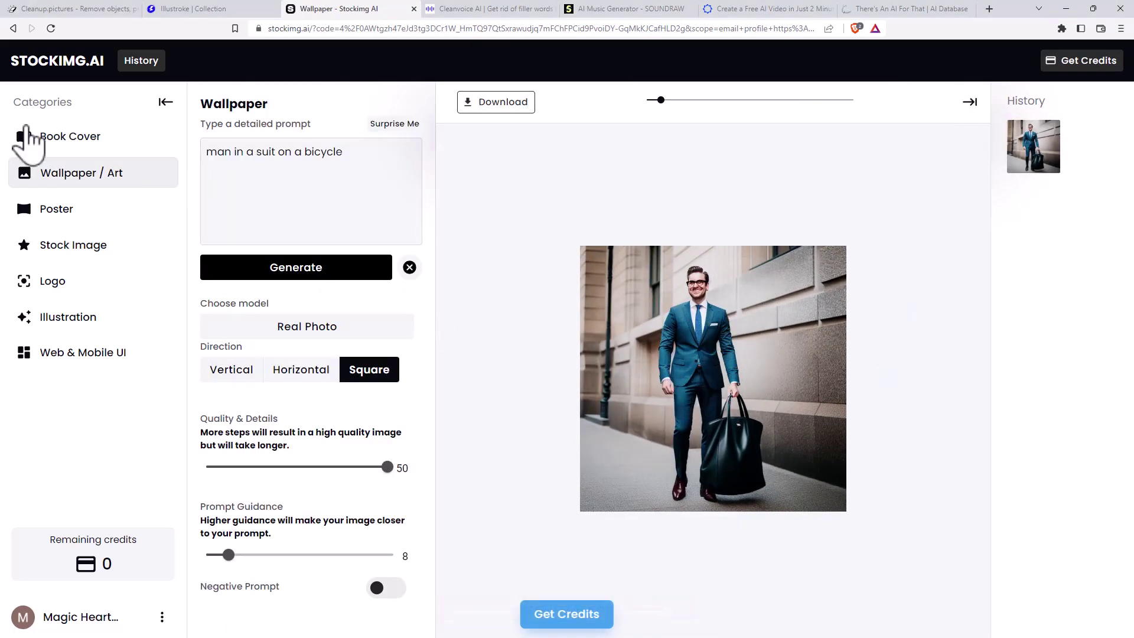
click(62, 142)
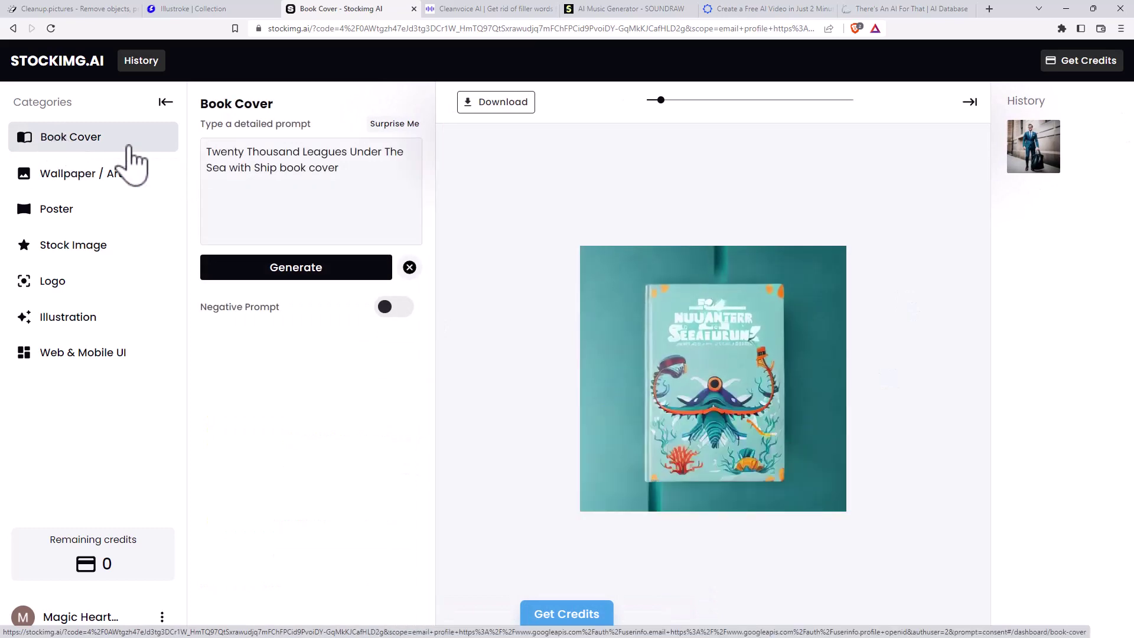
click(397, 137)
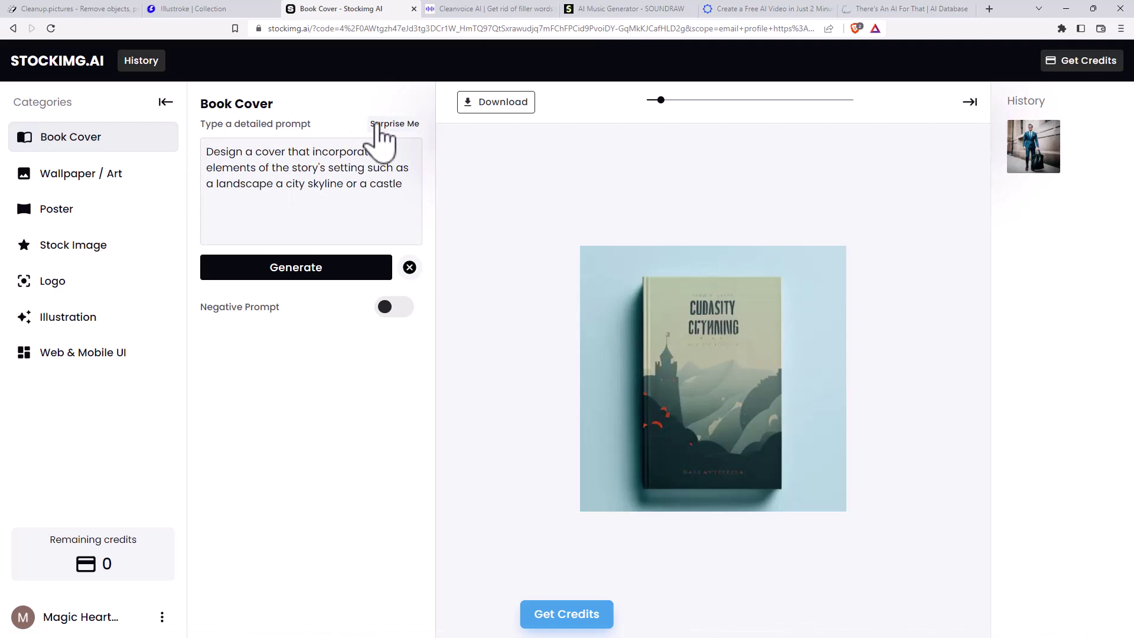
click(397, 138)
click(397, 139)
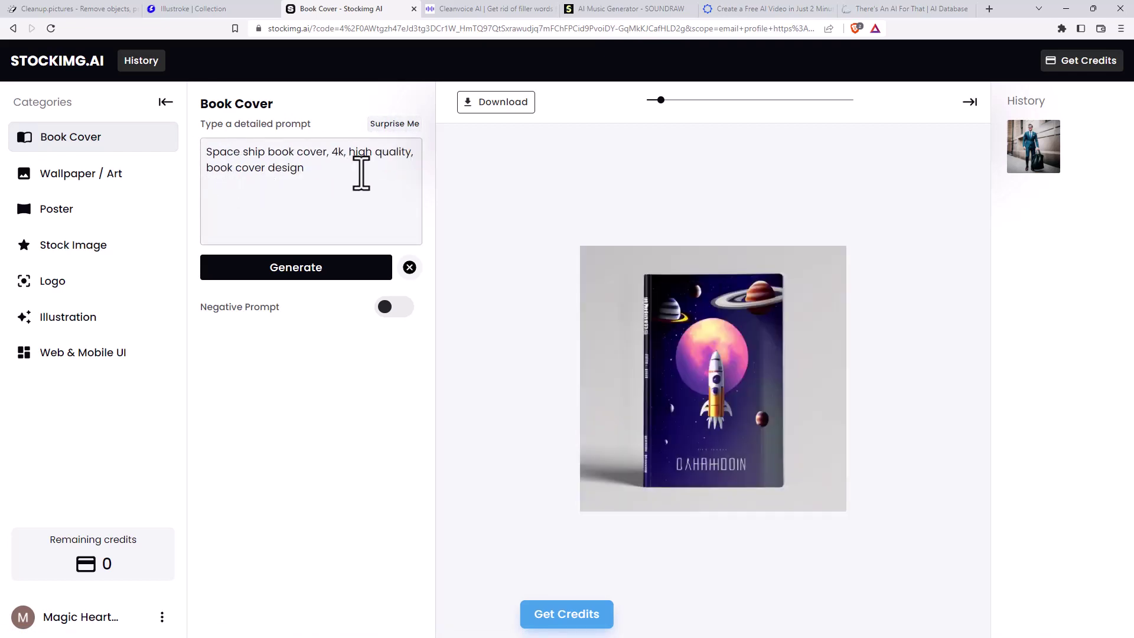
click(396, 126)
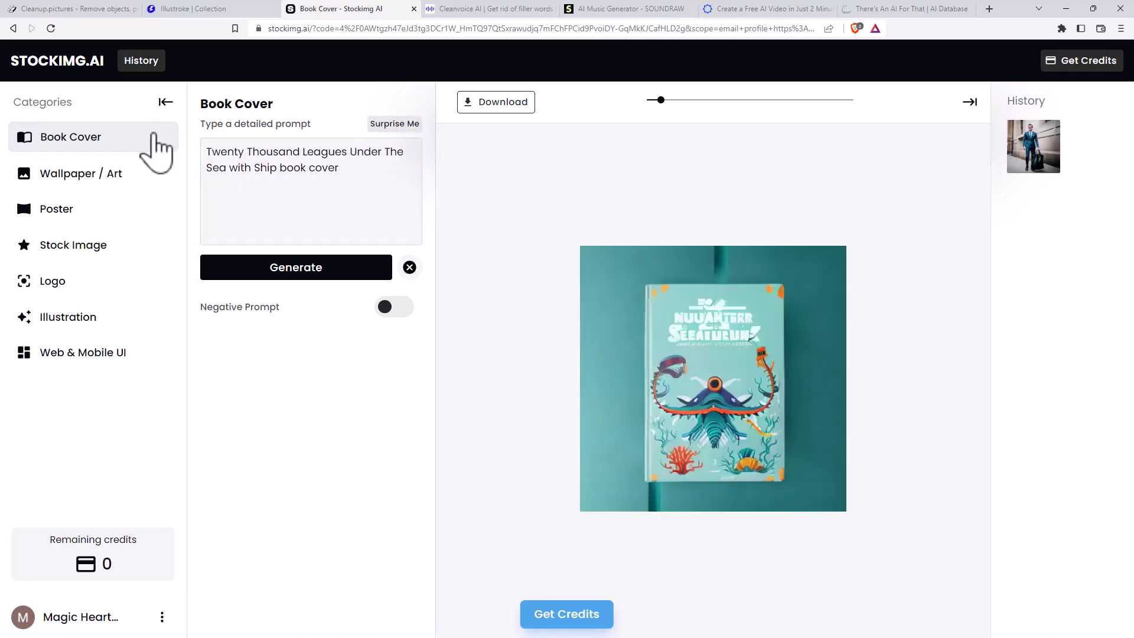
Step: Browse Wallpaper / Art, Poster, Stock Image and Logo examples, then go to Cleanvoice
click(88, 173)
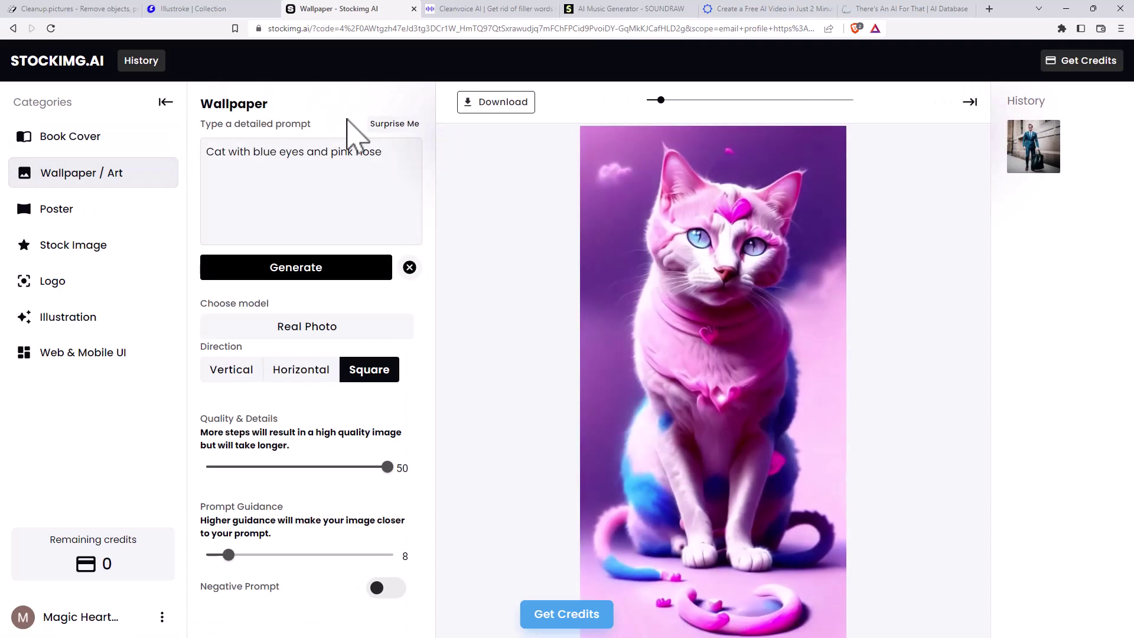
click(62, 214)
click(402, 125)
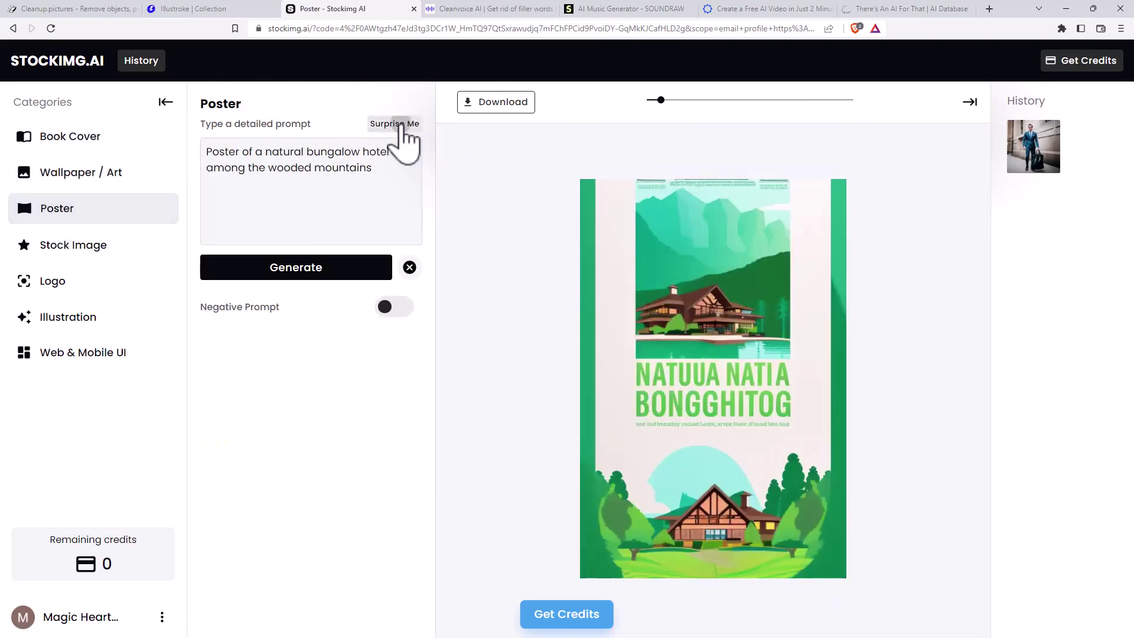
click(402, 125)
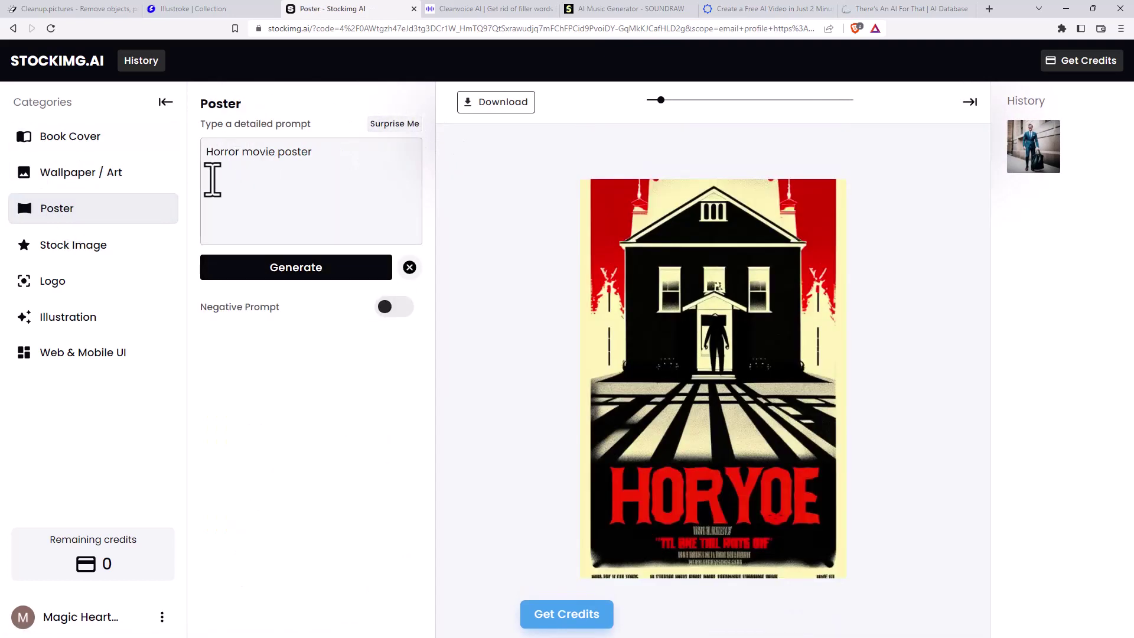
click(395, 124)
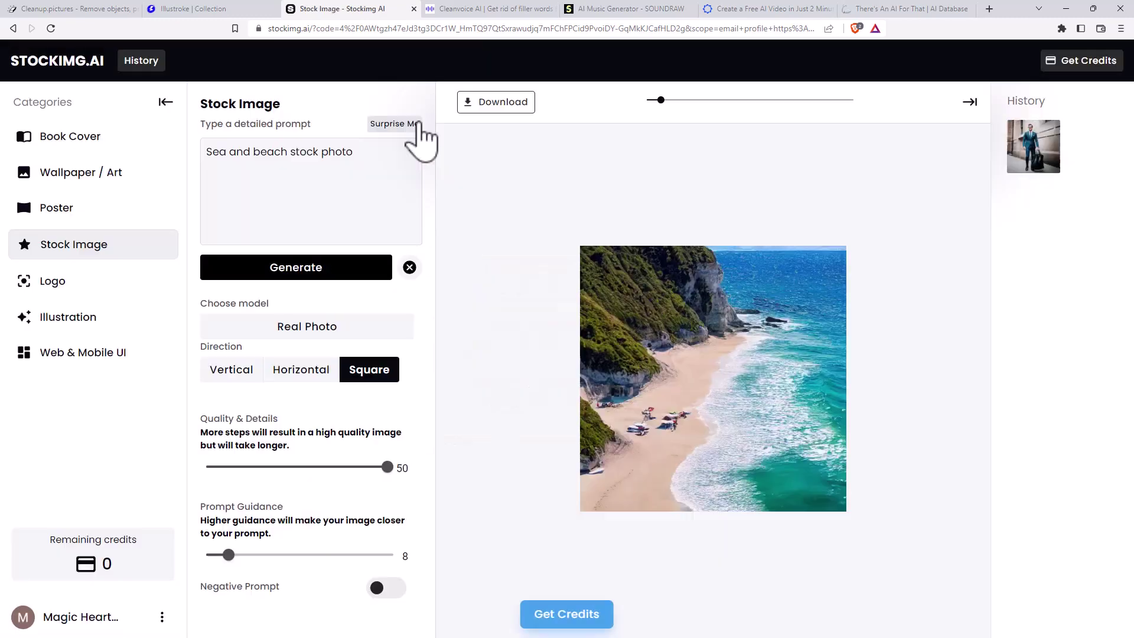
click(402, 125)
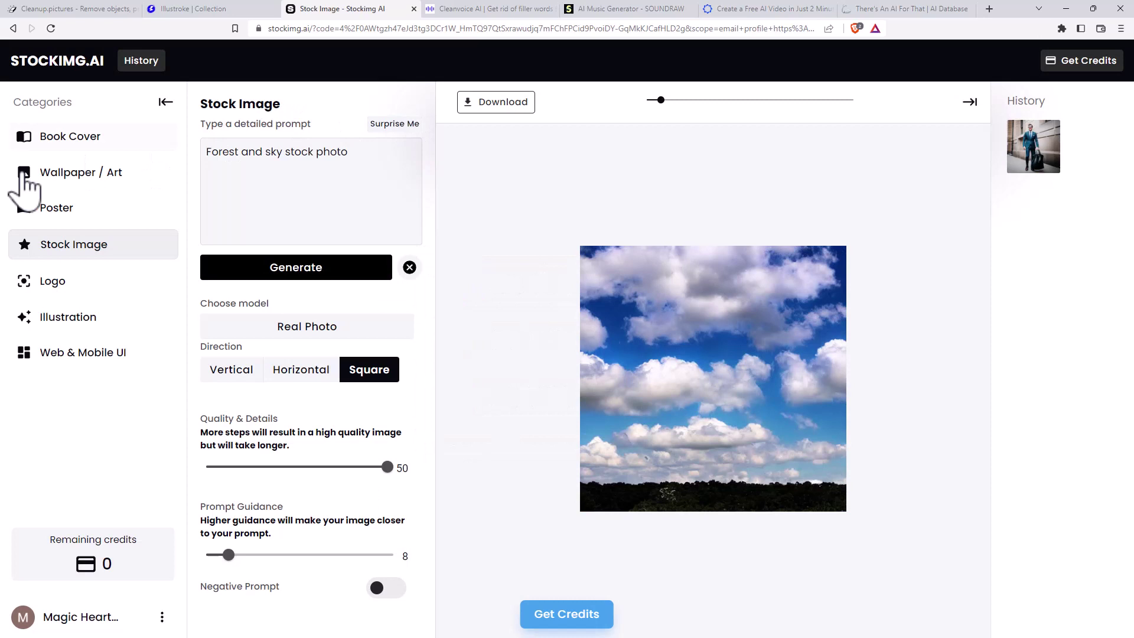
click(62, 282)
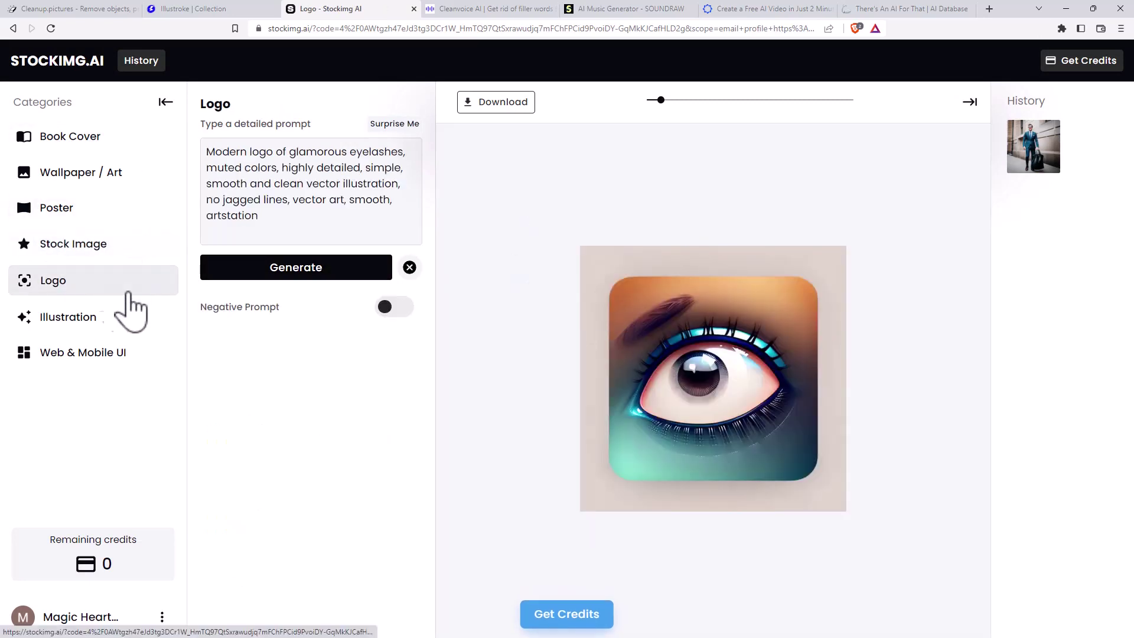
click(81, 173)
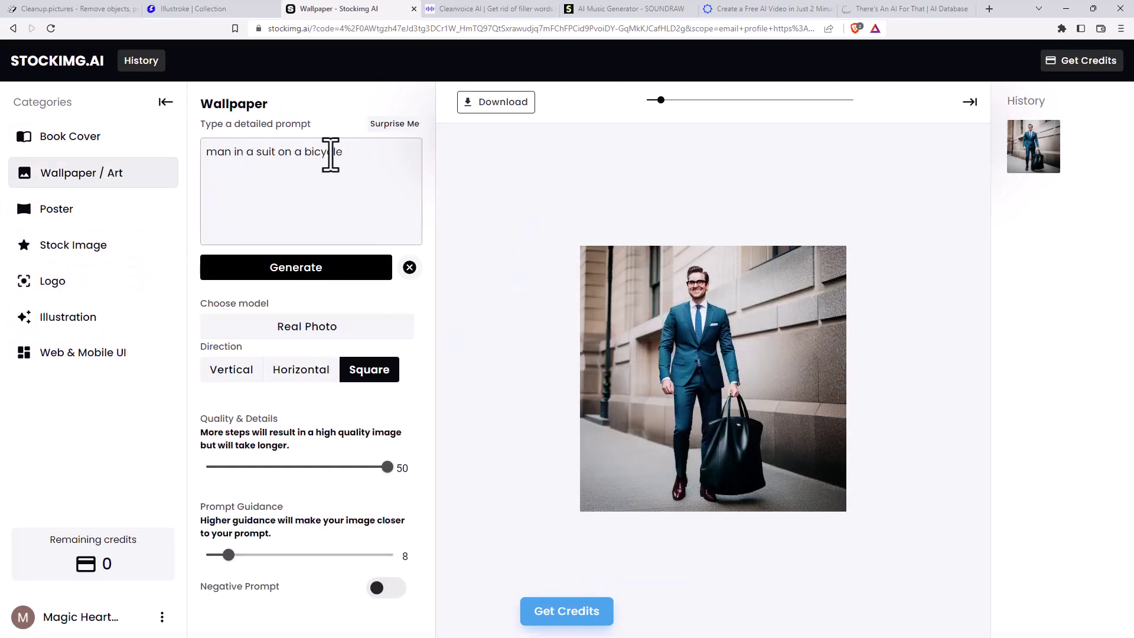
click(473, 8)
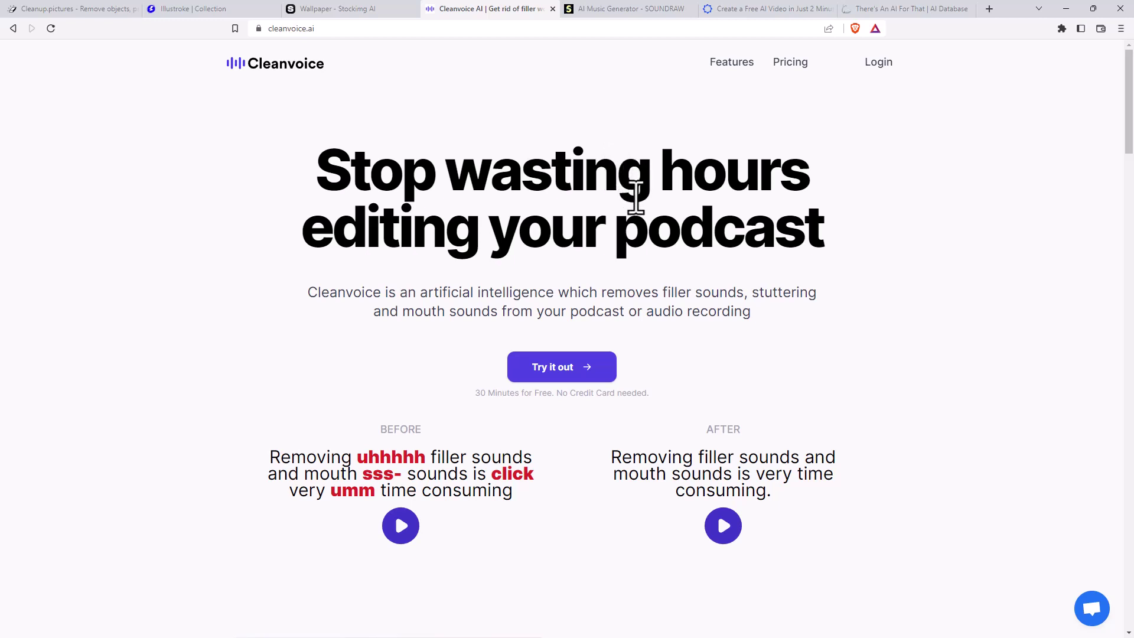
scroll(636, 198, down, 4)
scroll(744, 242, up, 2)
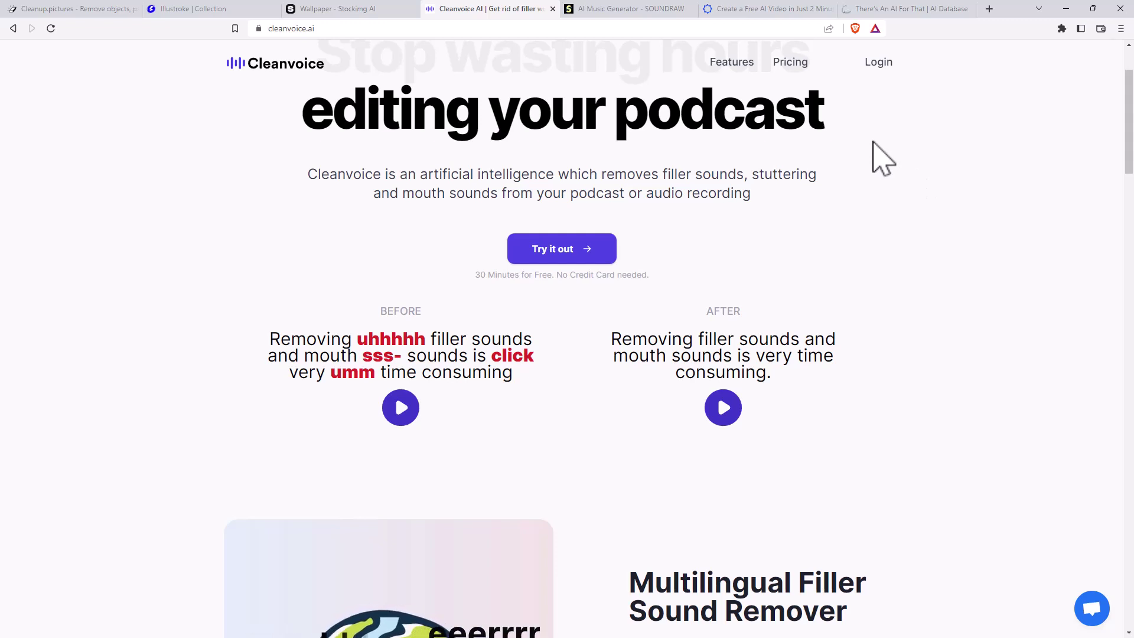
scroll(872, 150, down, 3)
scroll(877, 156, down, 2)
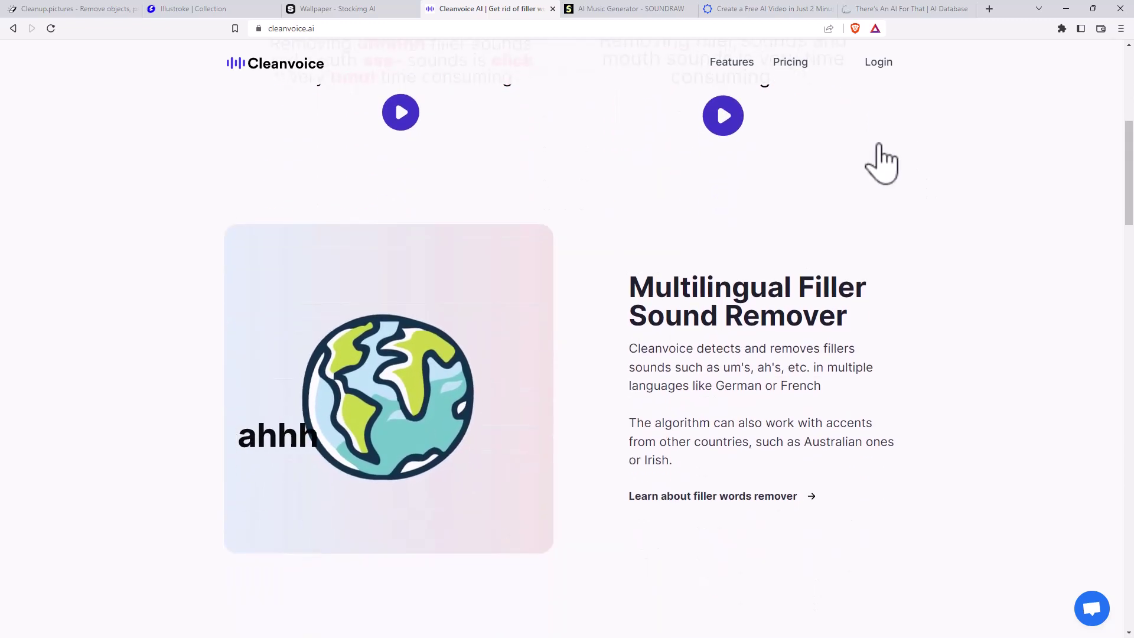
scroll(827, 159, up, 3)
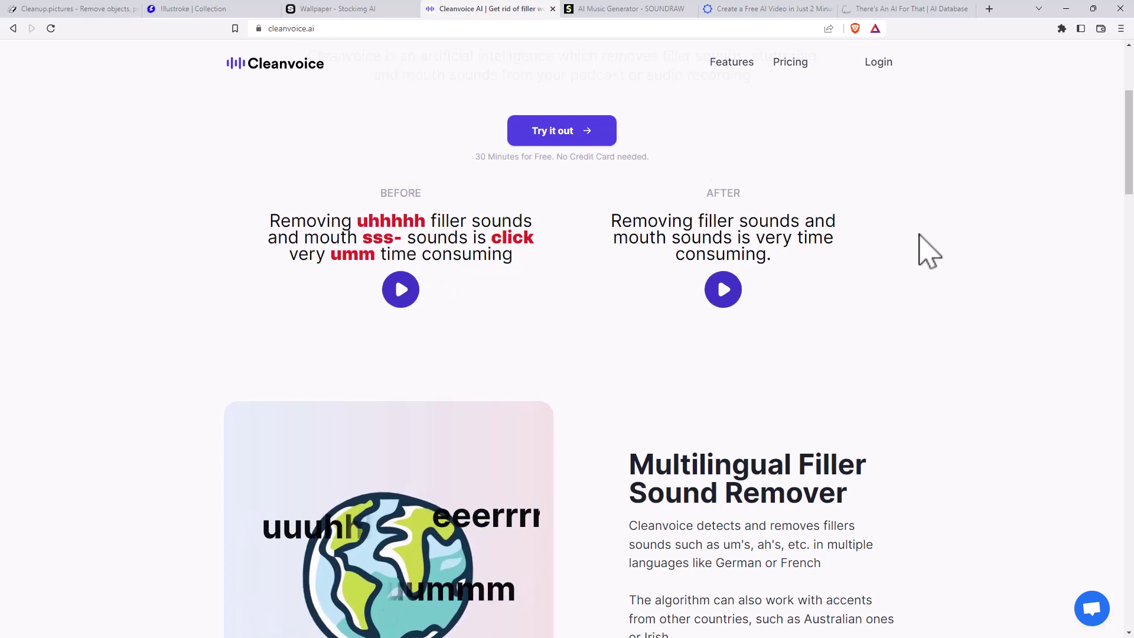
scroll(962, 266, down, 4)
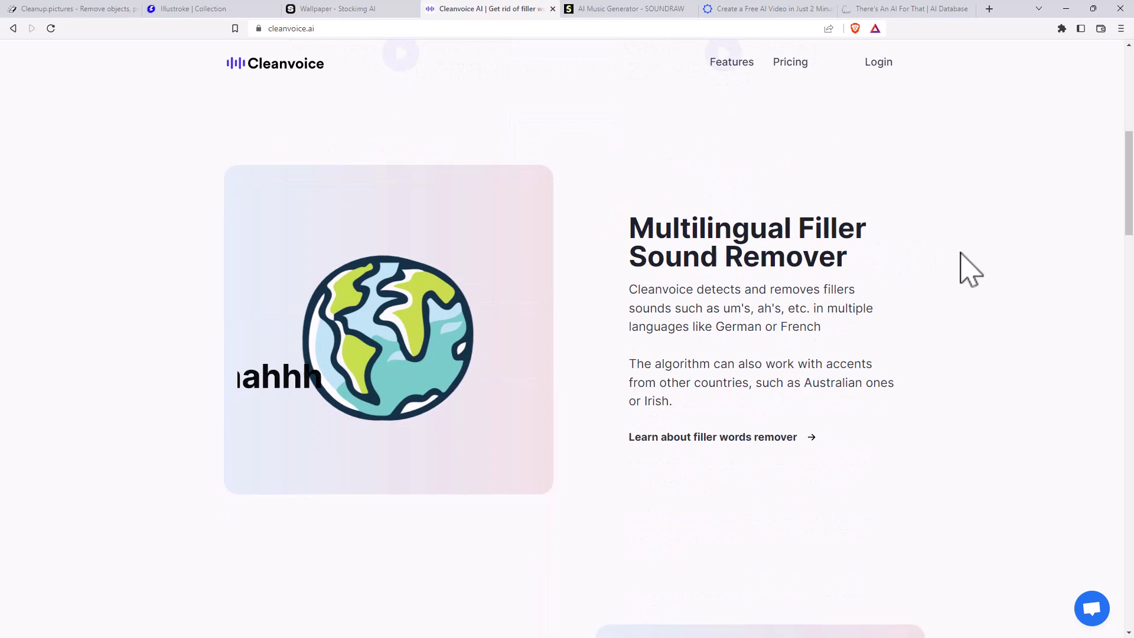
scroll(961, 254, down, 7)
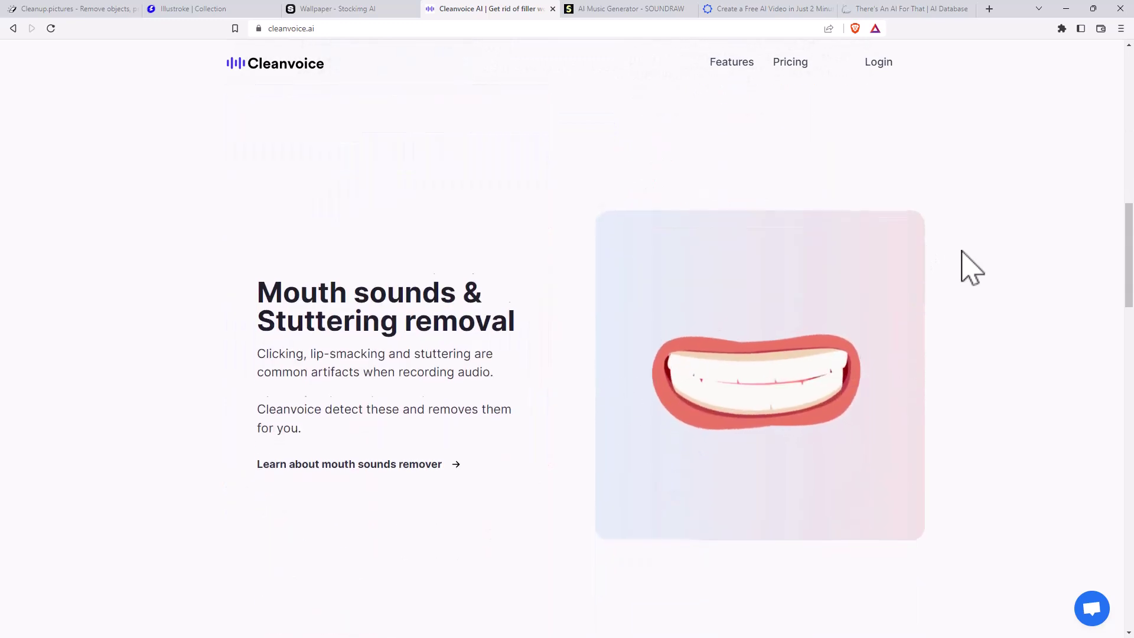
scroll(962, 251, down, 3)
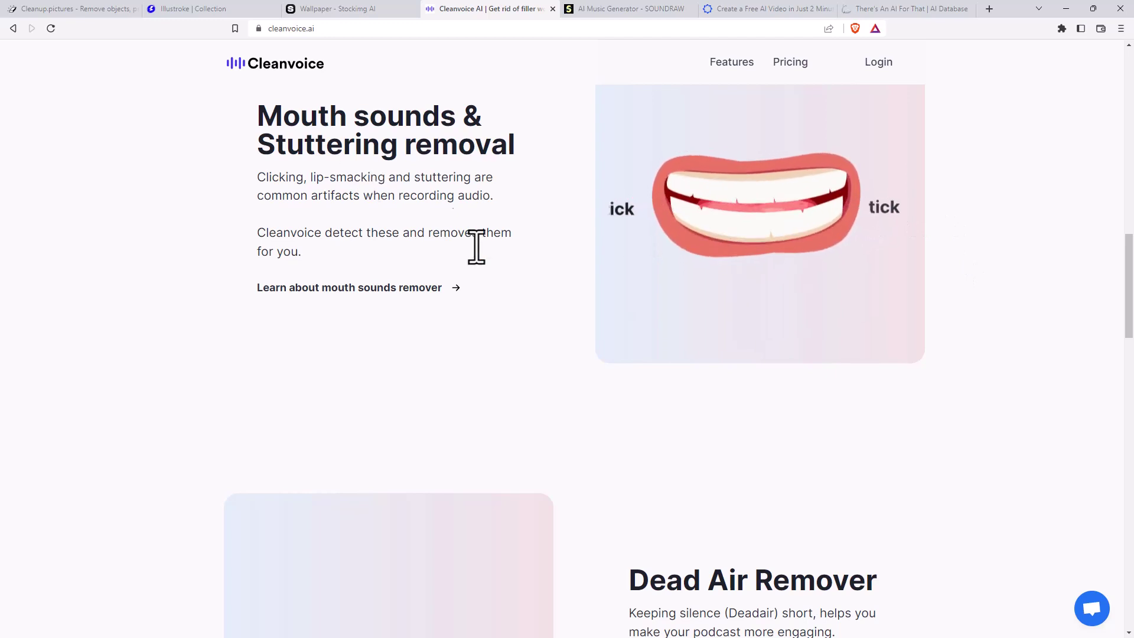
scroll(499, 212, down, 6)
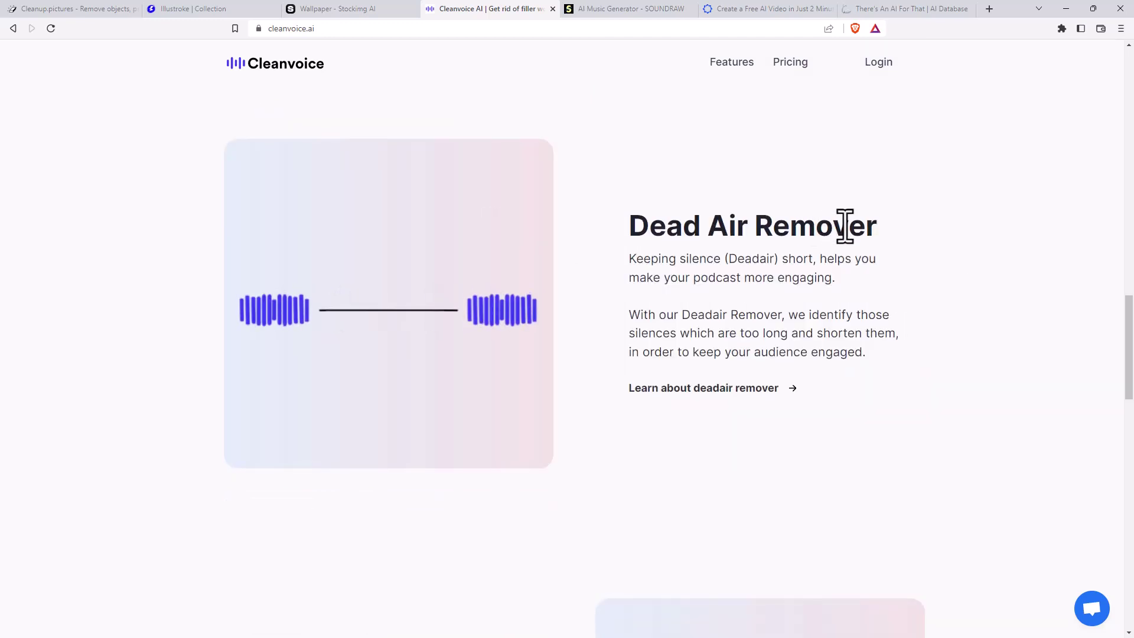
scroll(717, 266, down, 8)
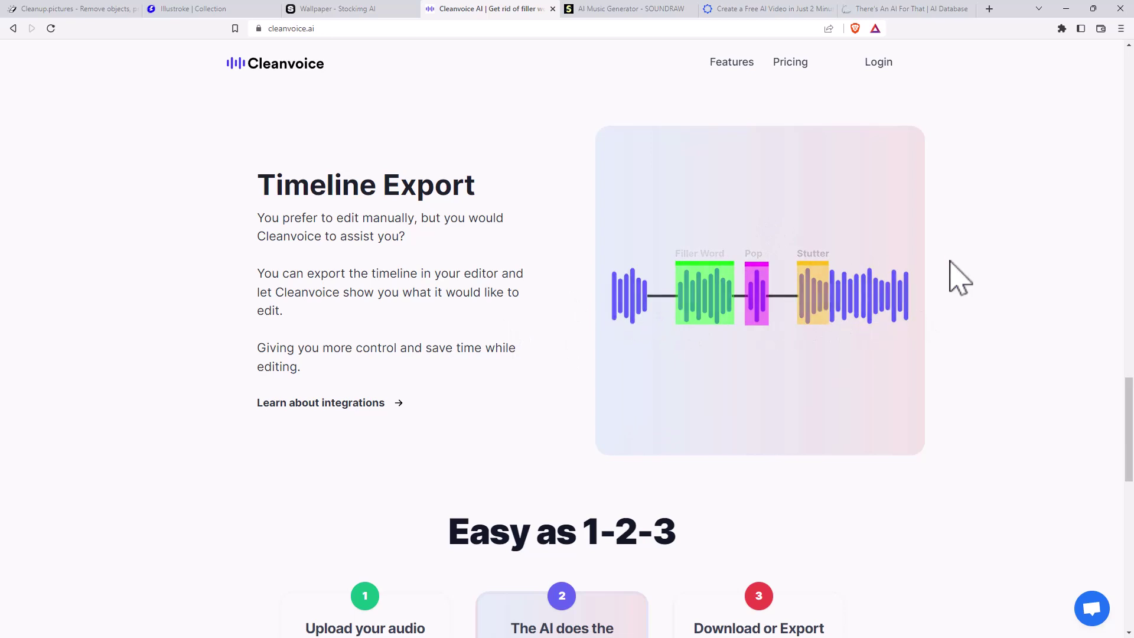
scroll(1010, 281, down, 6)
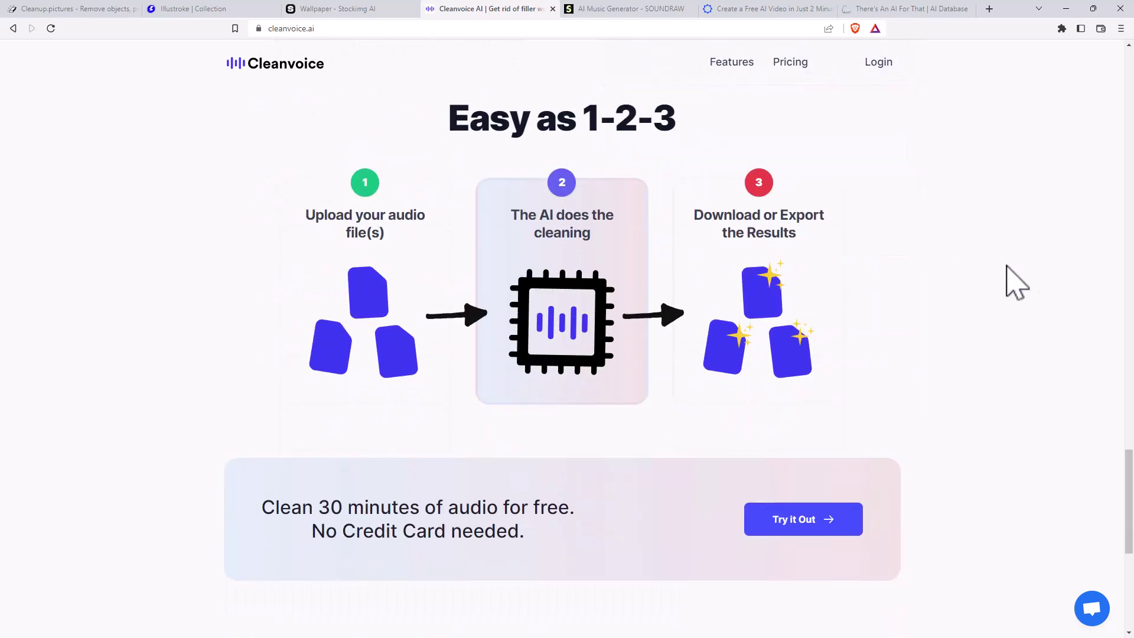
scroll(1016, 283, down, 4)
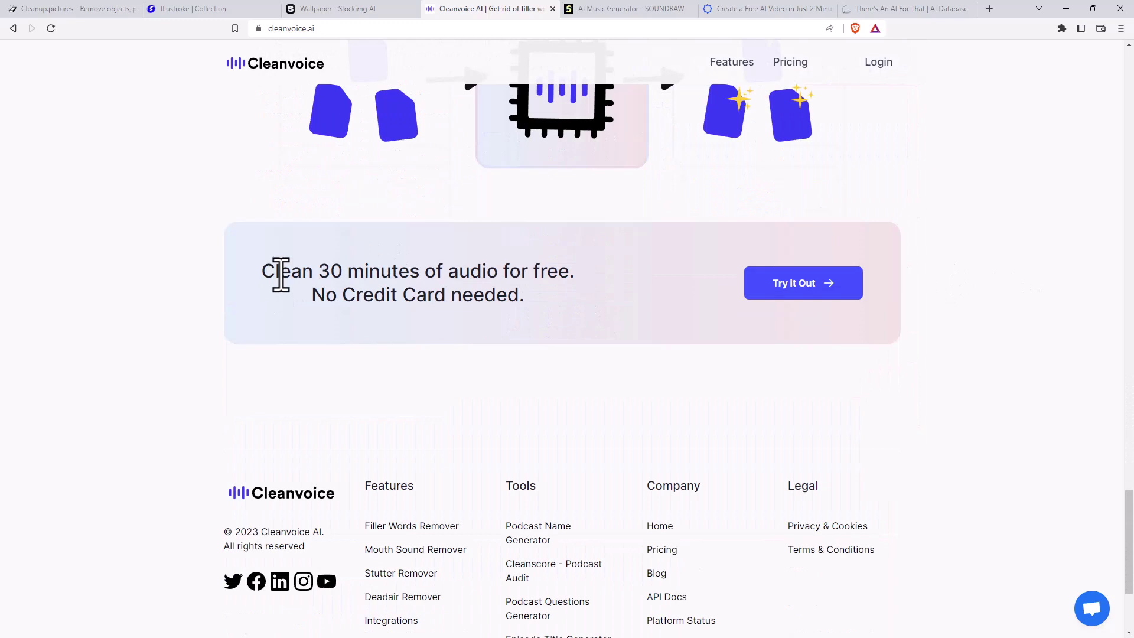
drag(281, 275, 400, 266)
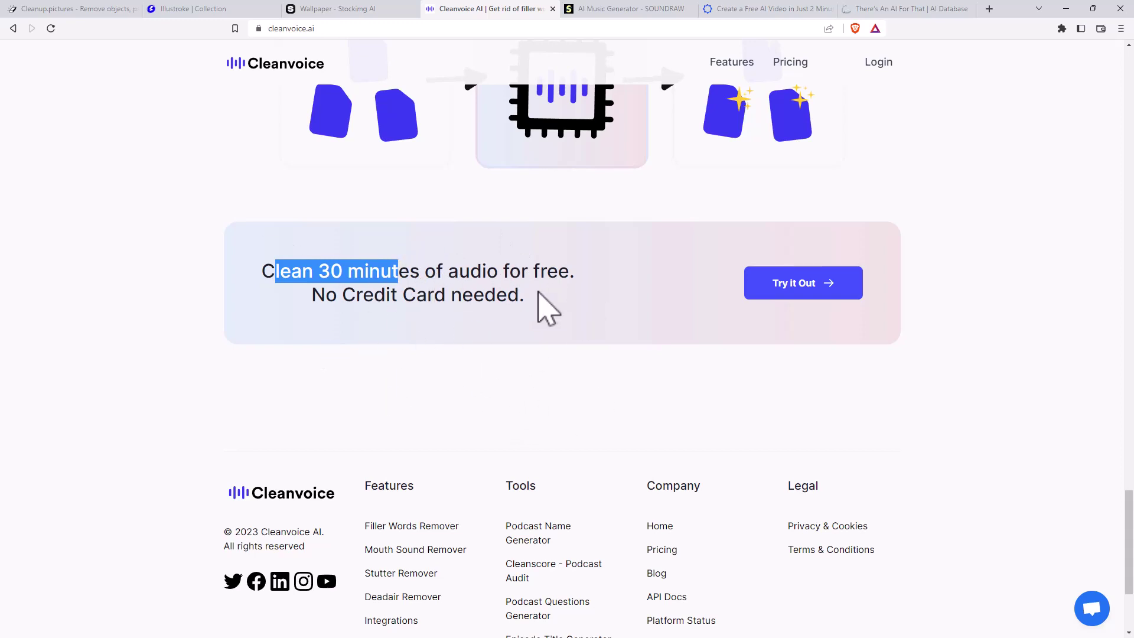
scroll(526, 304, up, 15)
scroll(526, 302, up, 15)
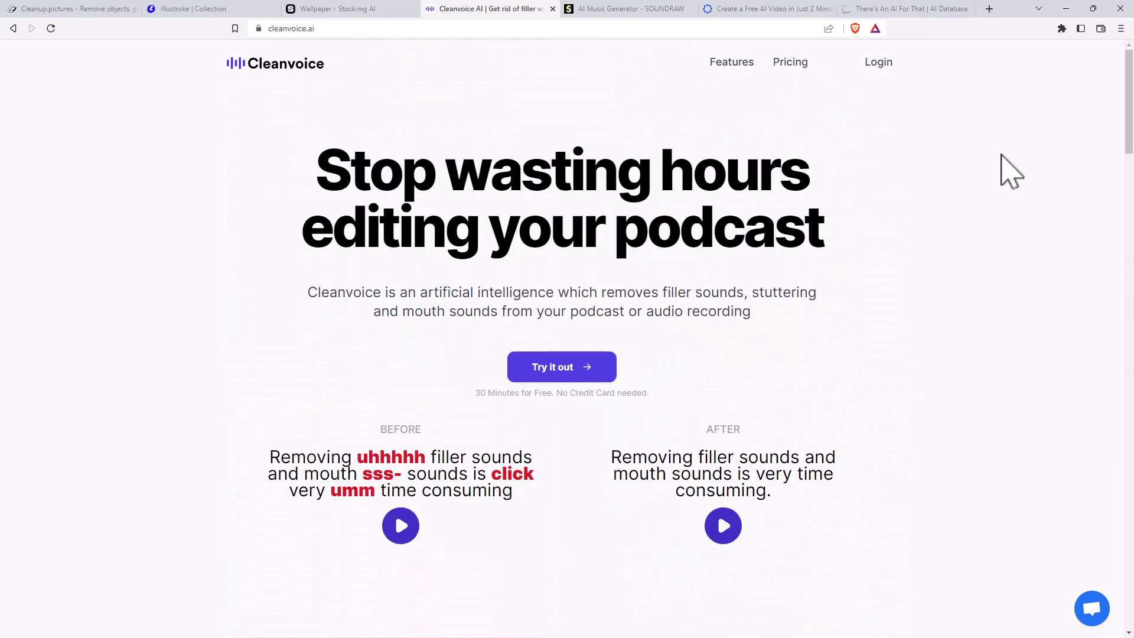
Step: Start a new Soundraw track at 3:00 with Slow, Normal and Fast tempos all selected
click(628, 12)
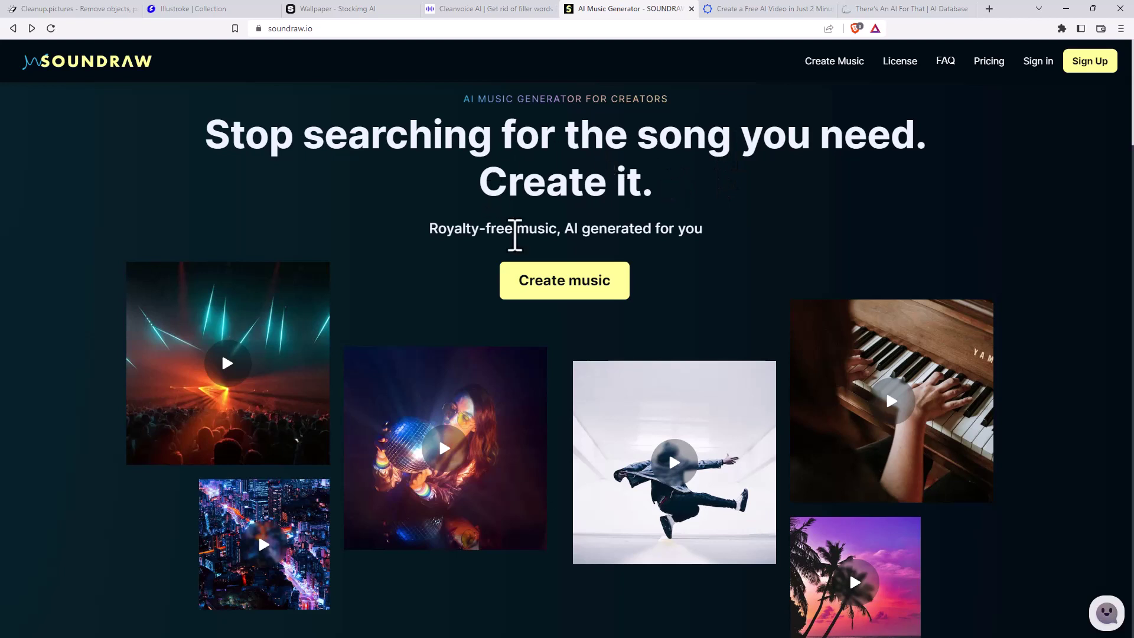
click(558, 286)
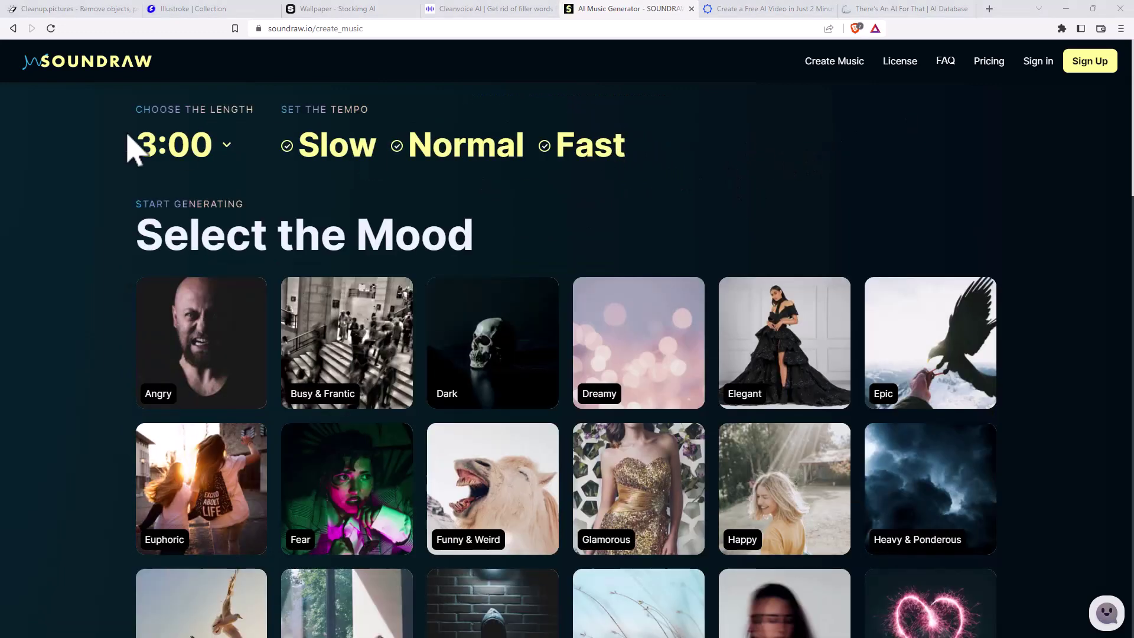
click(471, 166)
click(482, 154)
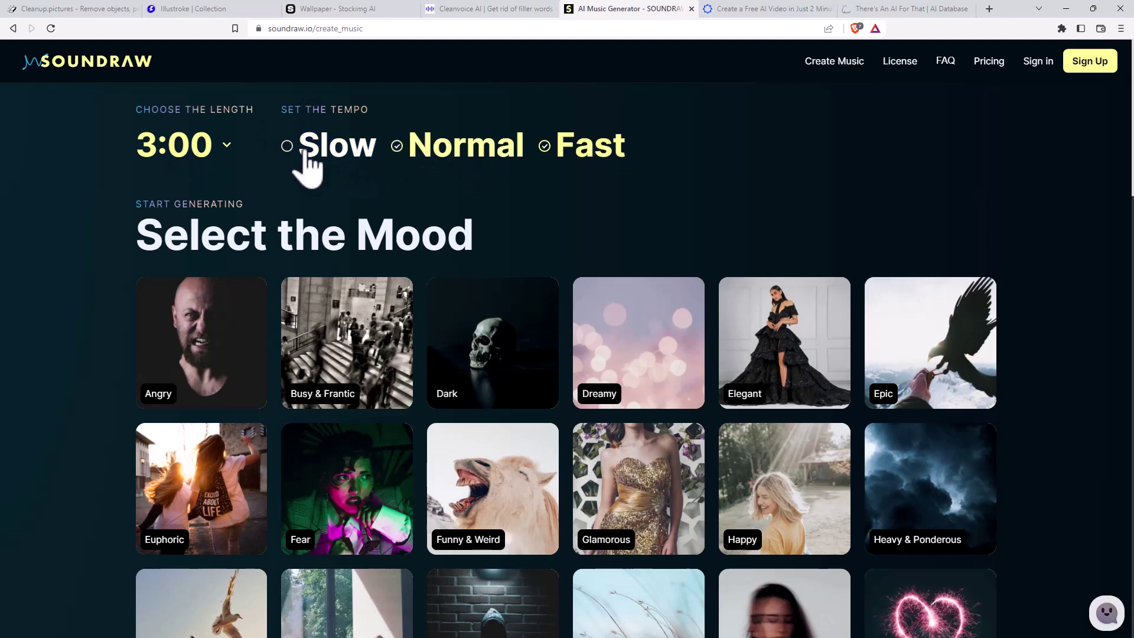
click(334, 151)
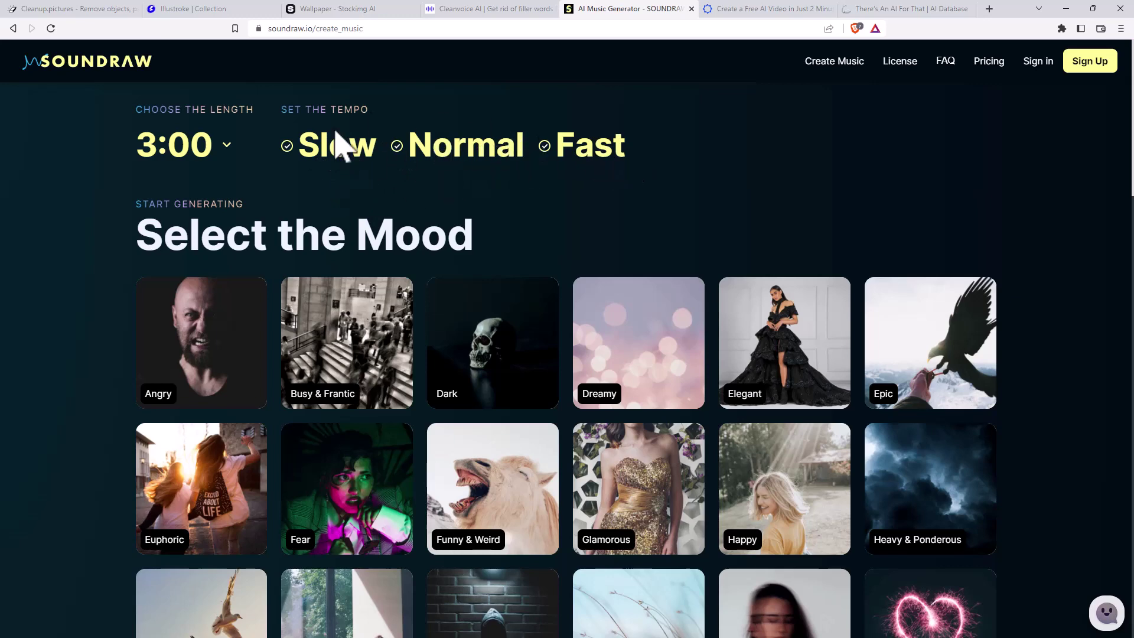
scroll(805, 202, down, 2)
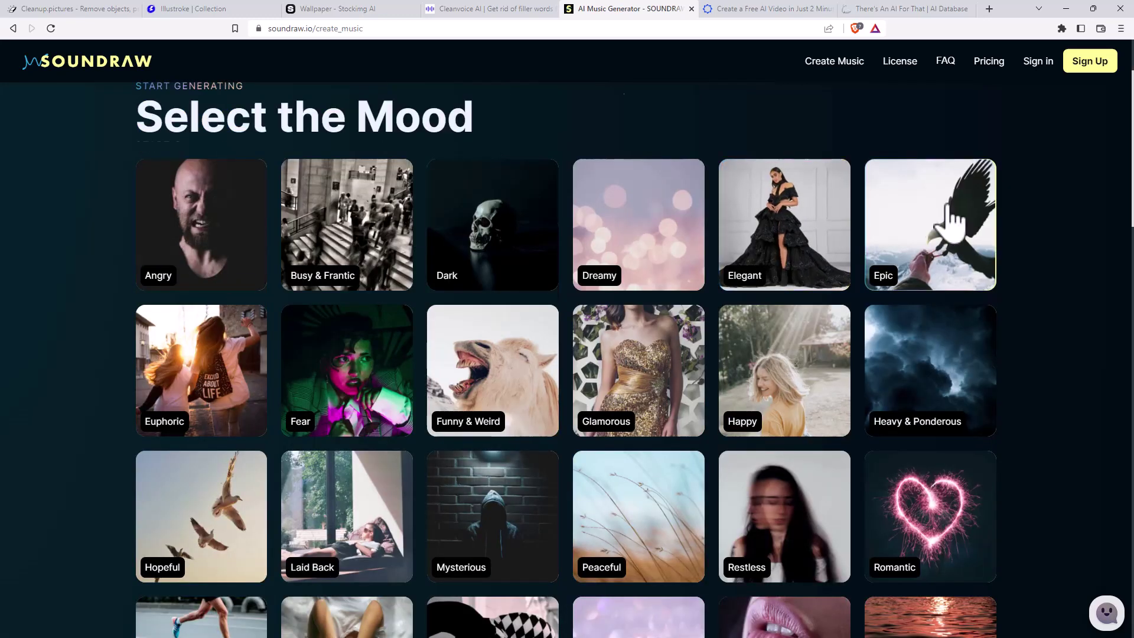
scroll(739, 248, up, 1)
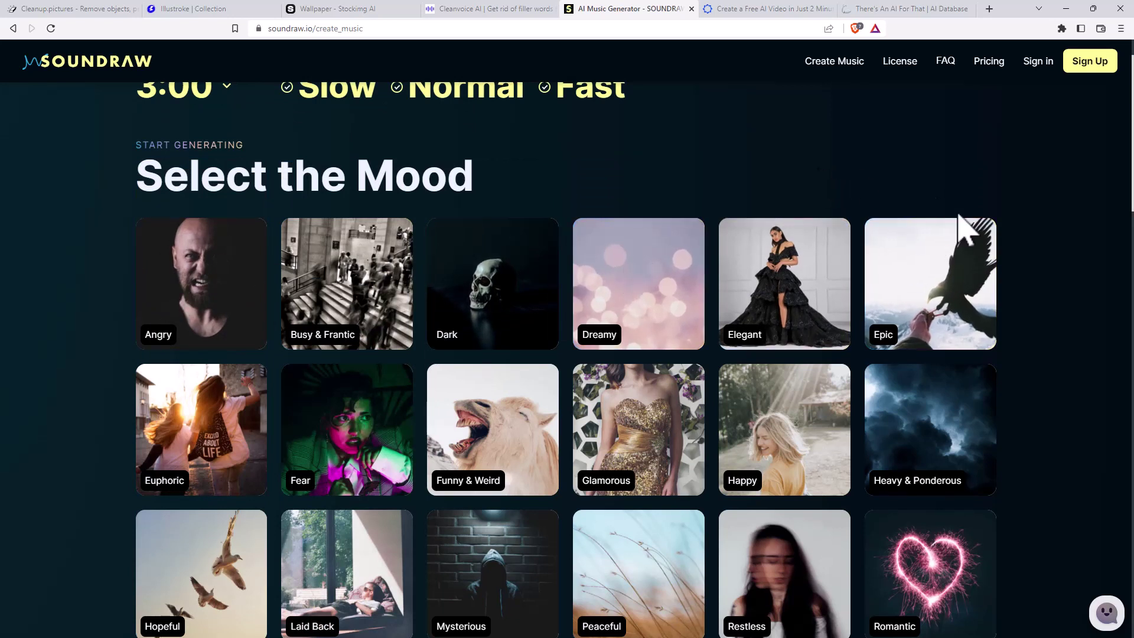
Step: Generate a list of 3:00 tracks with the Angry mood
click(183, 295)
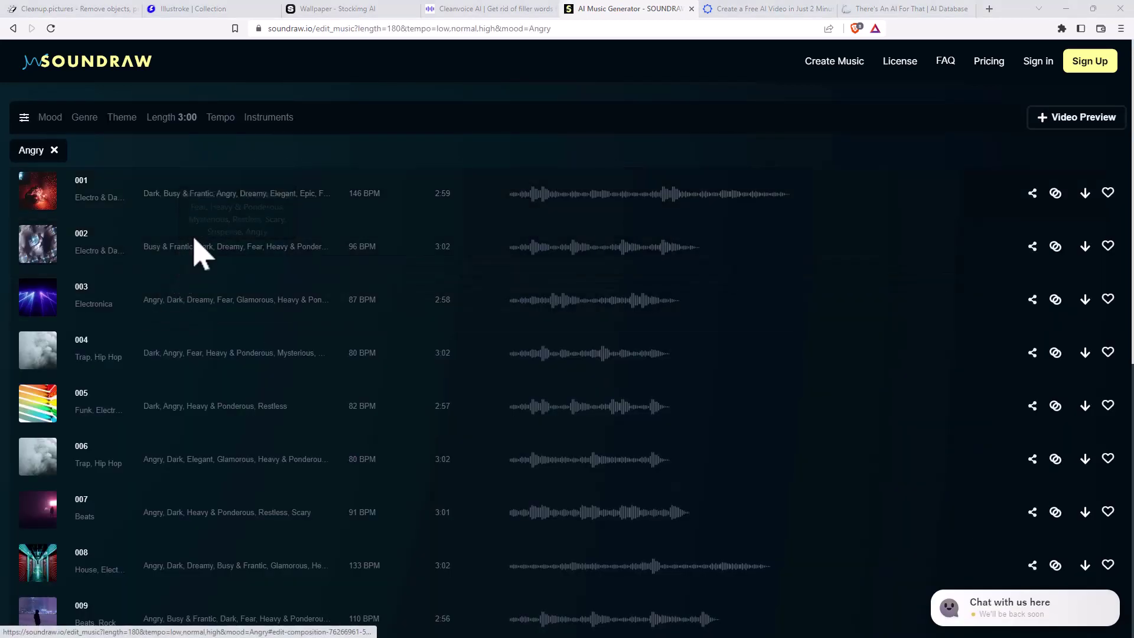
scroll(210, 360, down, 8)
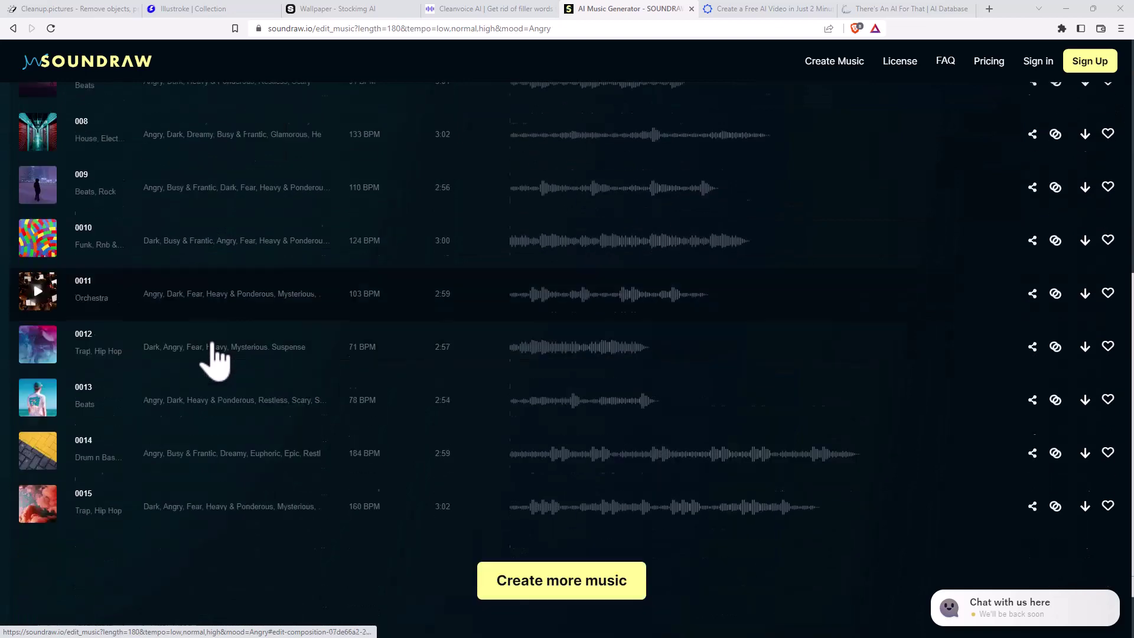
scroll(210, 353, up, 8)
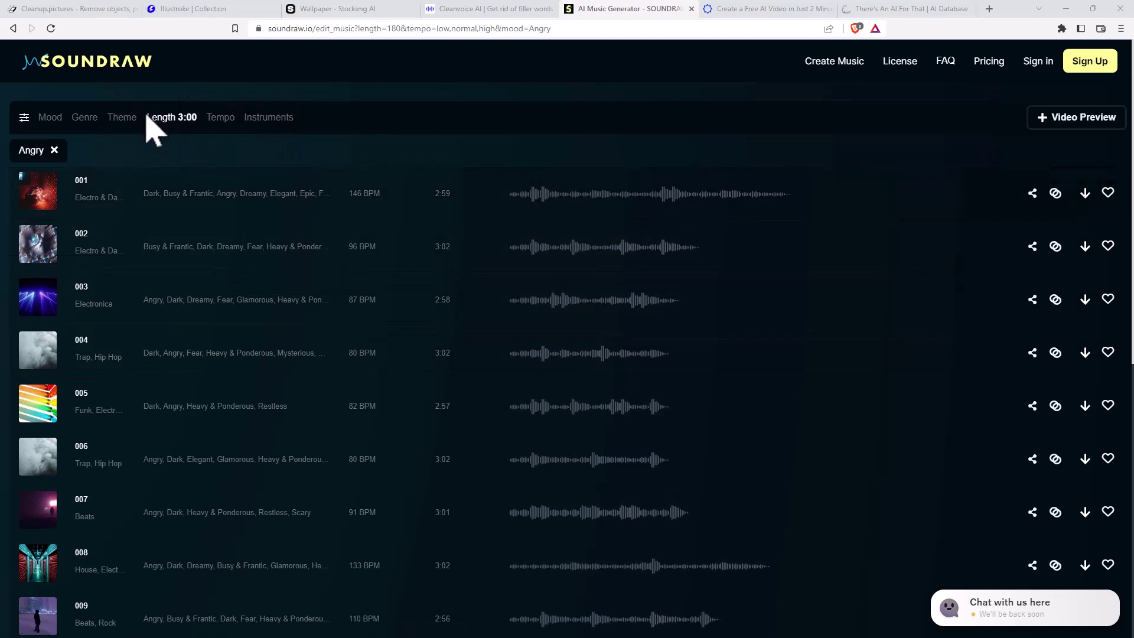
Step: Filter the Angry tracks by the Rock genre
click(255, 121)
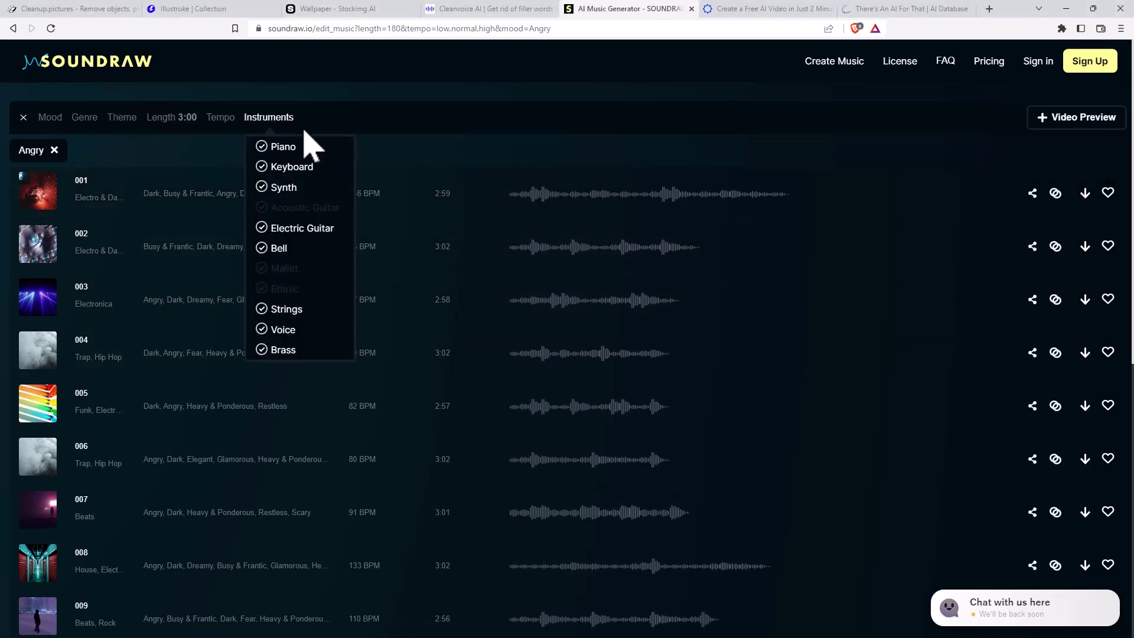
click(124, 119)
click(86, 120)
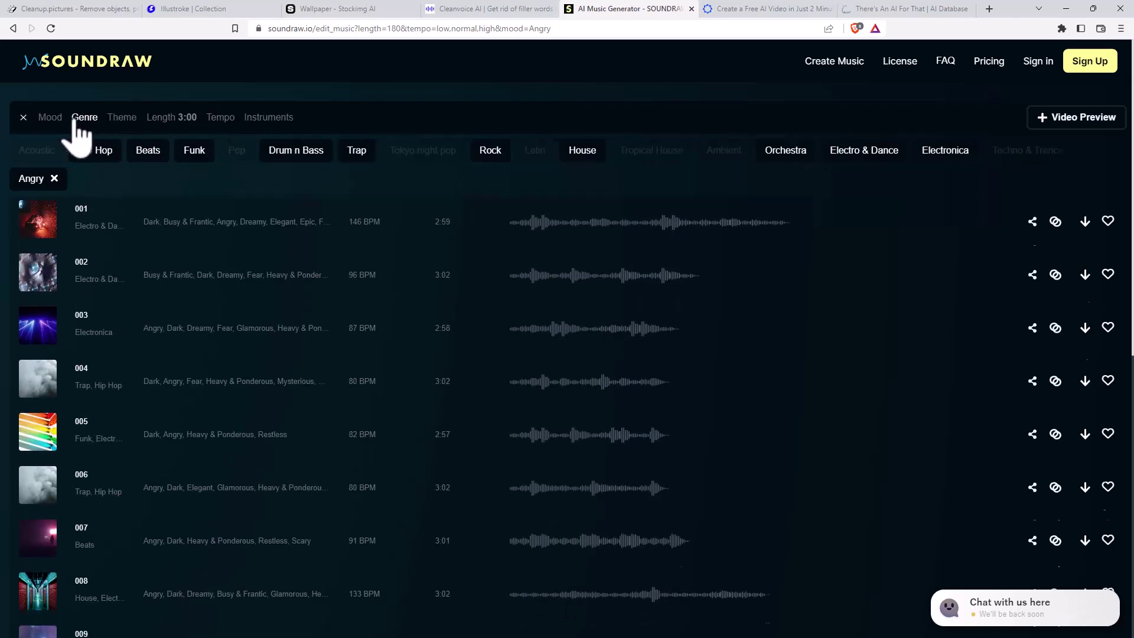
click(489, 155)
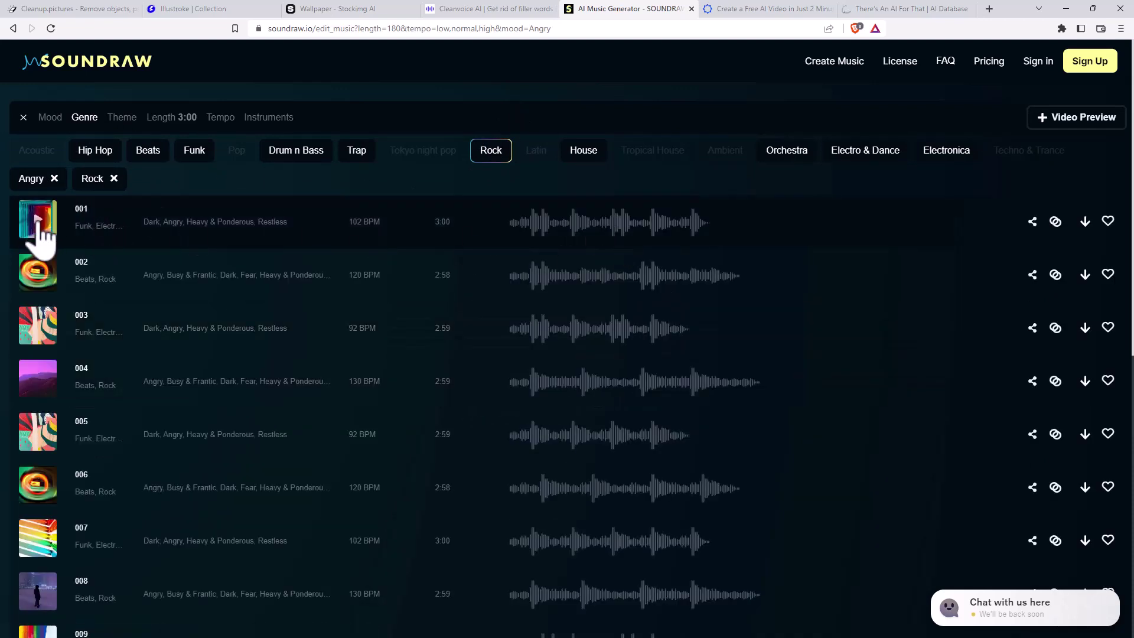
Step: Play and stop track 001, then play track 004 and reopen its waveform and Energy editor
click(38, 220)
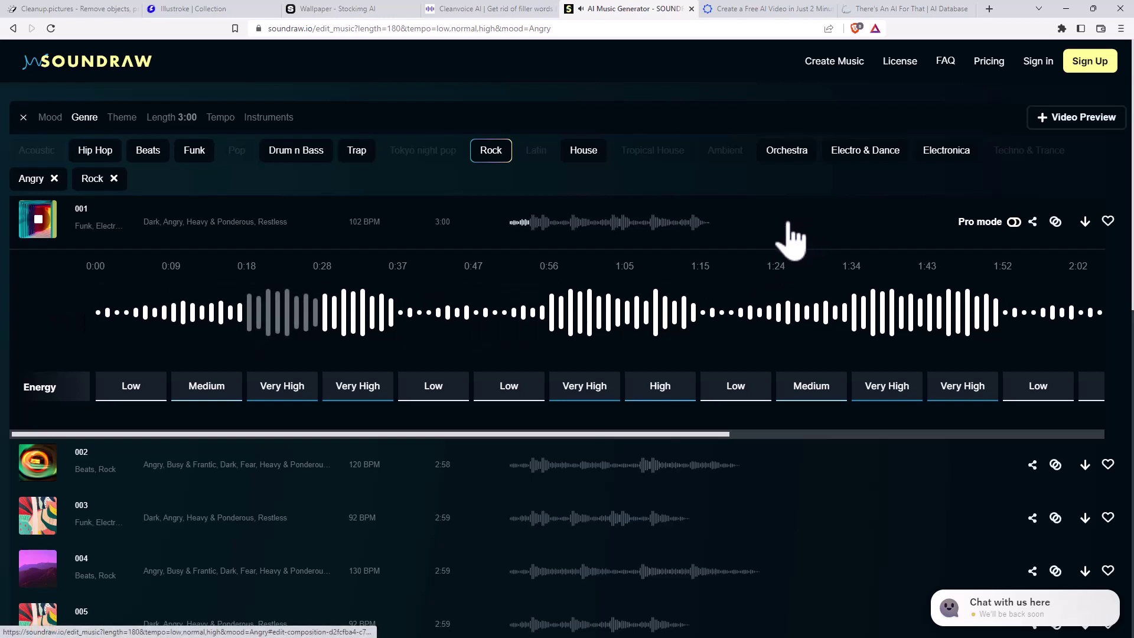
click(37, 219)
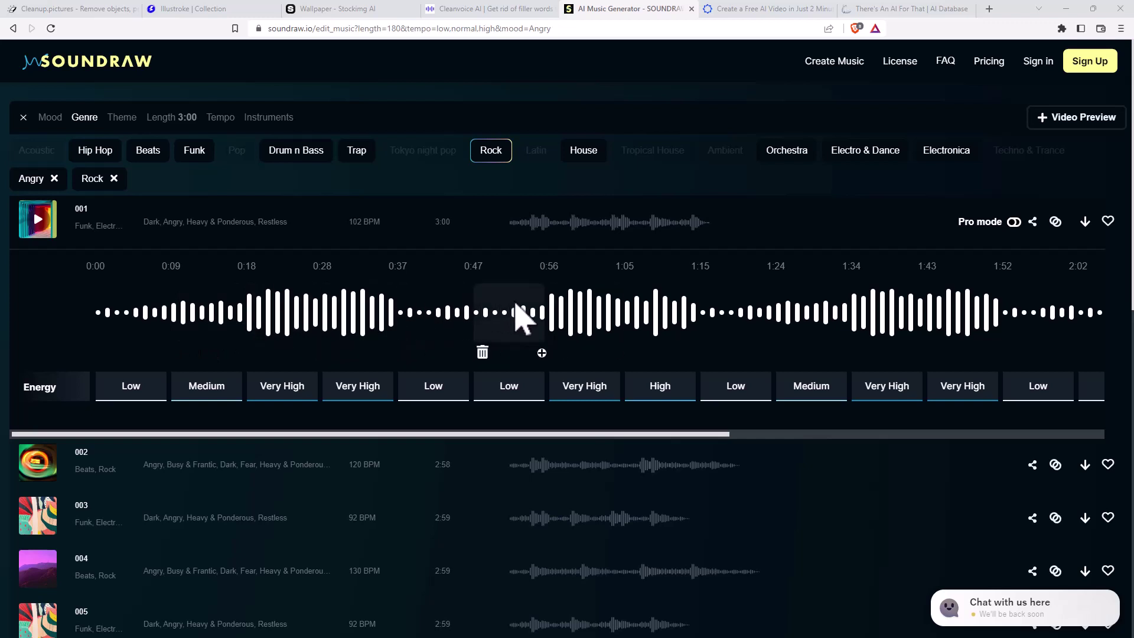
scroll(266, 336, down, 4)
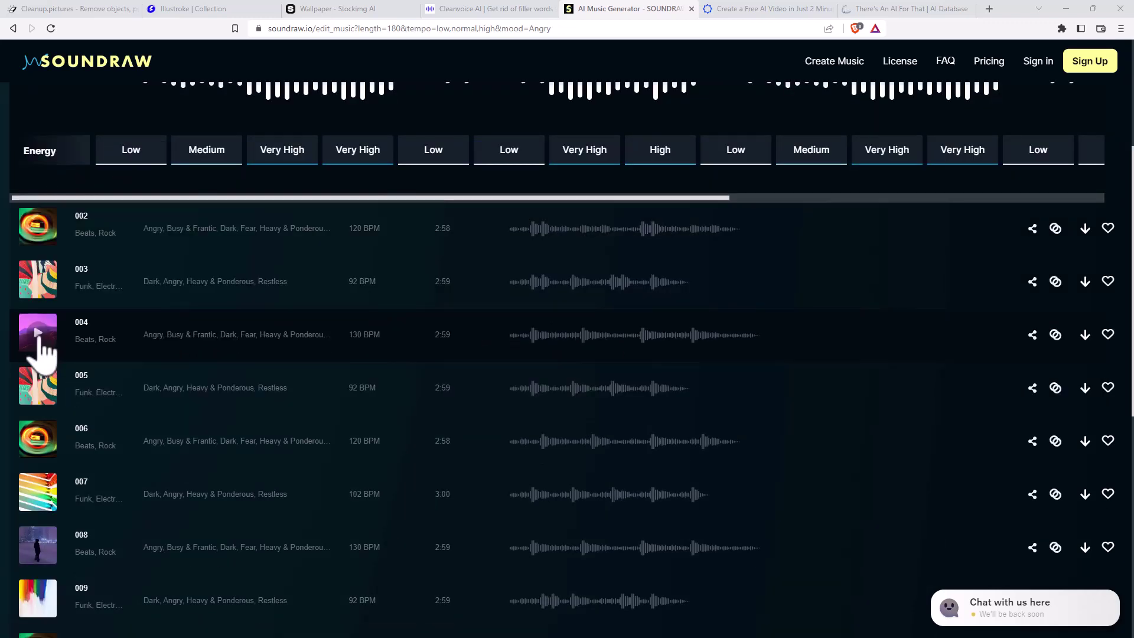
click(37, 334)
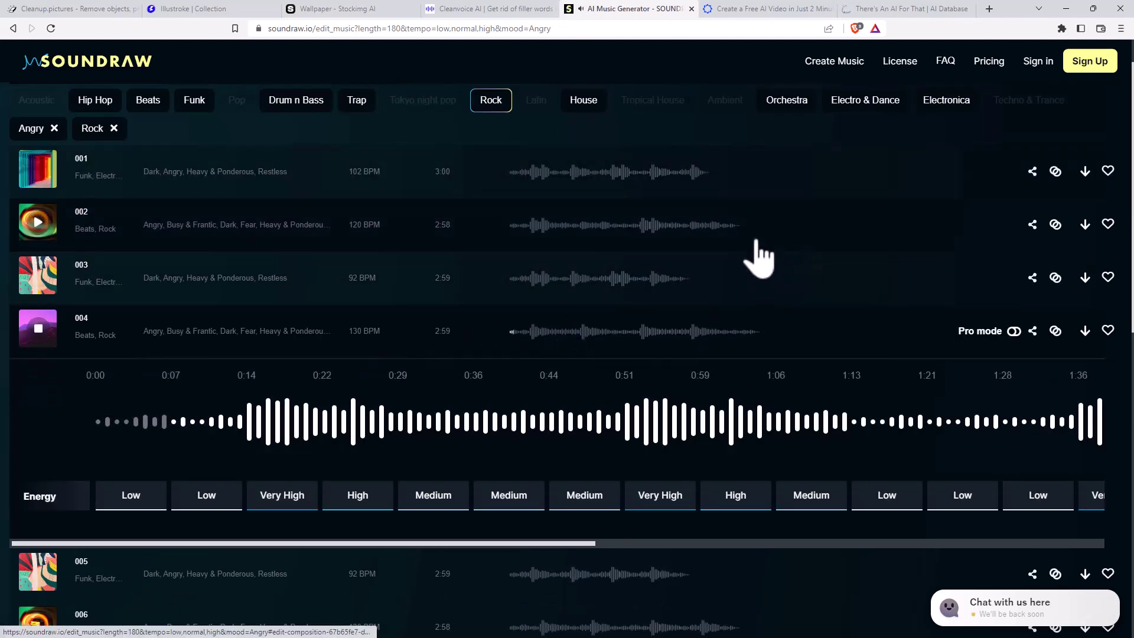
click(604, 332)
click(604, 333)
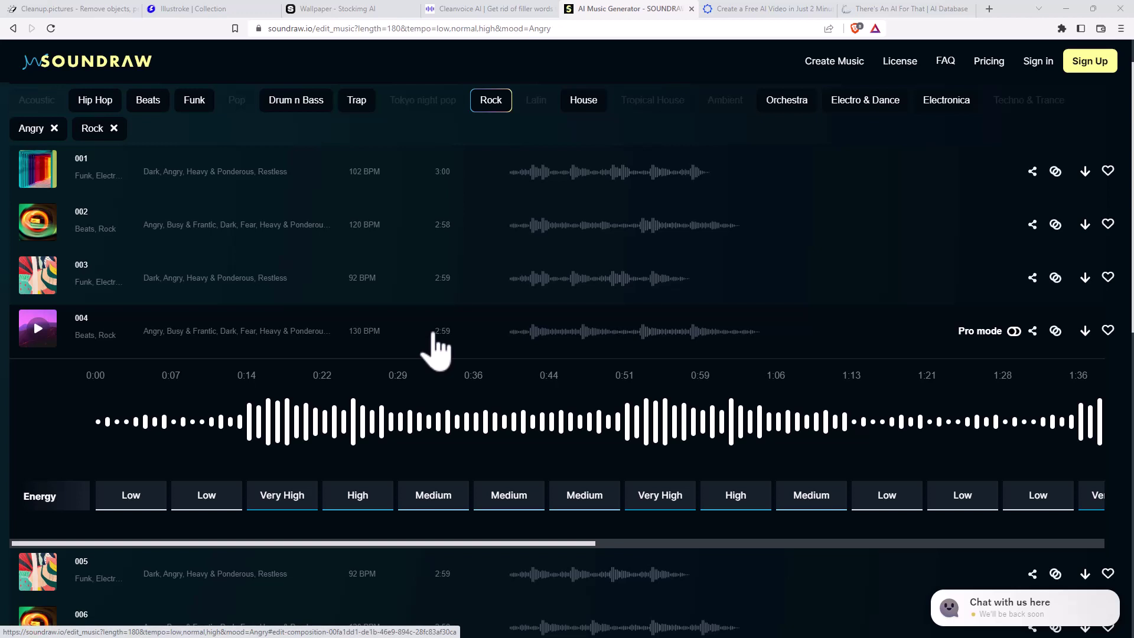
scroll(437, 348, up, 1)
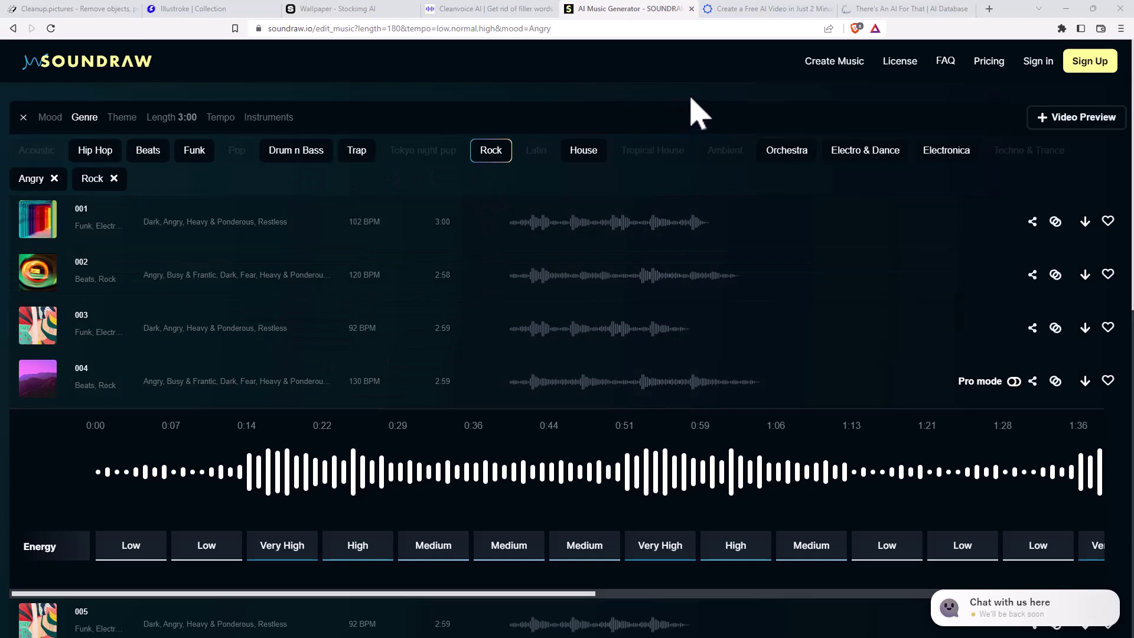
Step: On Synthesia's free video page, try selecting the script and the Synthesia Demo and Sales Pitch templates
click(756, 9)
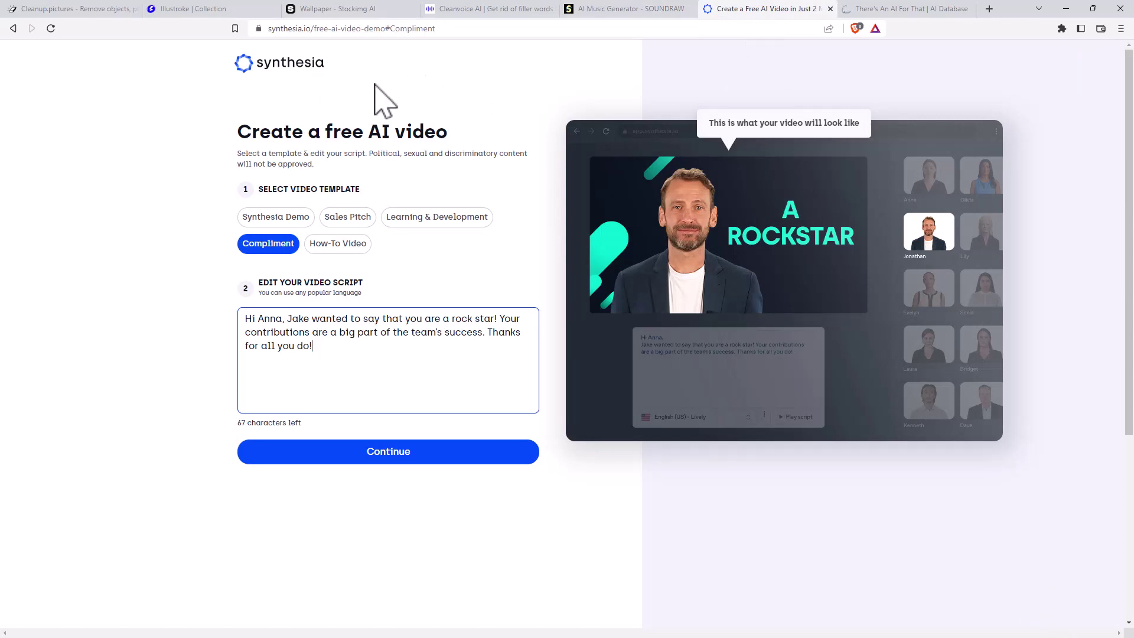
drag(366, 349, 241, 322)
click(659, 322)
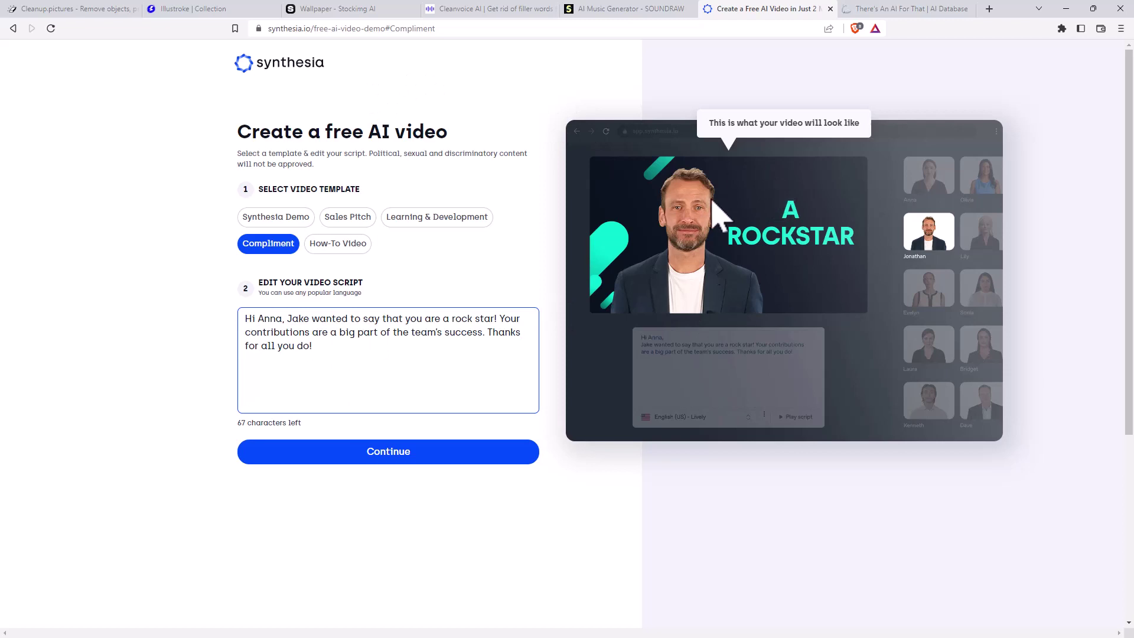
click(269, 217)
click(347, 218)
Step: Choose the Learning & Development template and submit its script for video generation
click(437, 217)
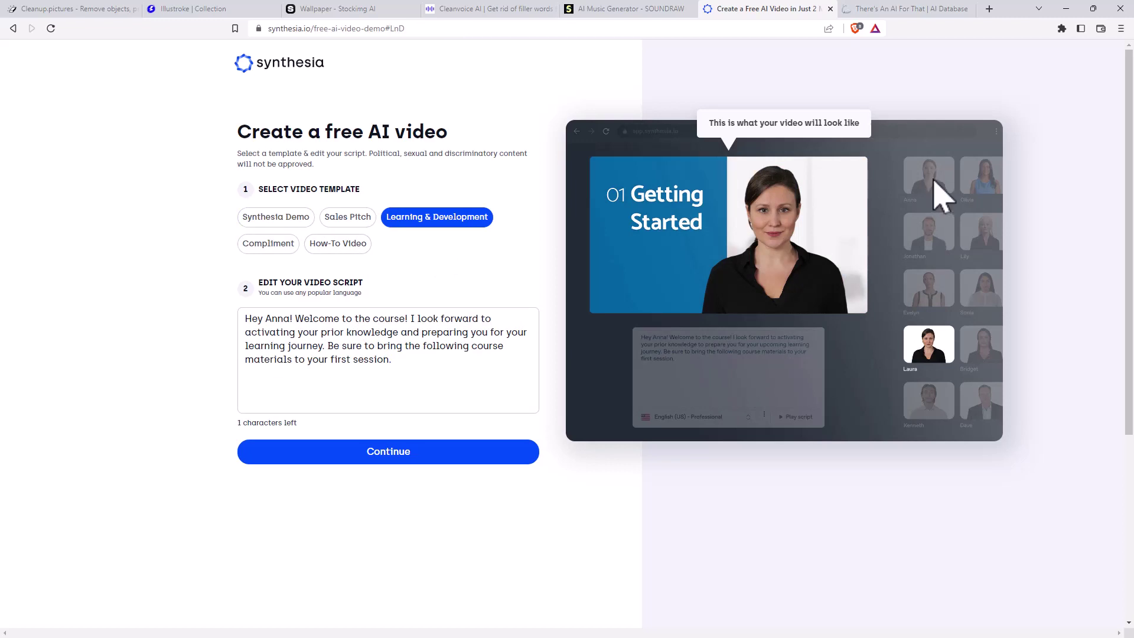
click(339, 317)
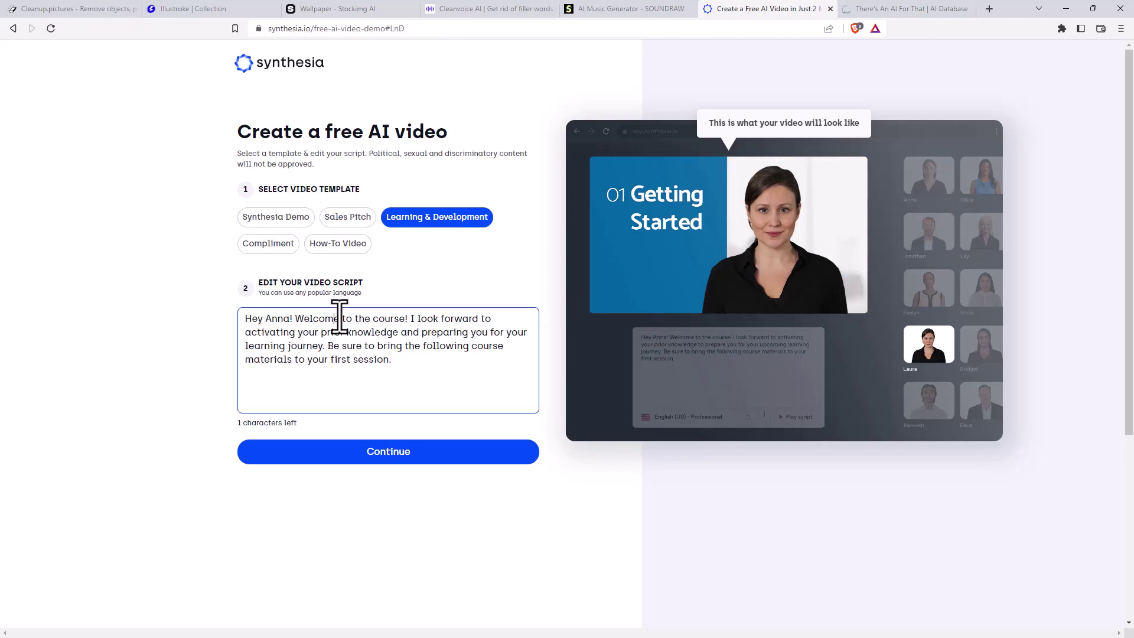
drag(413, 360, 246, 322)
click(417, 370)
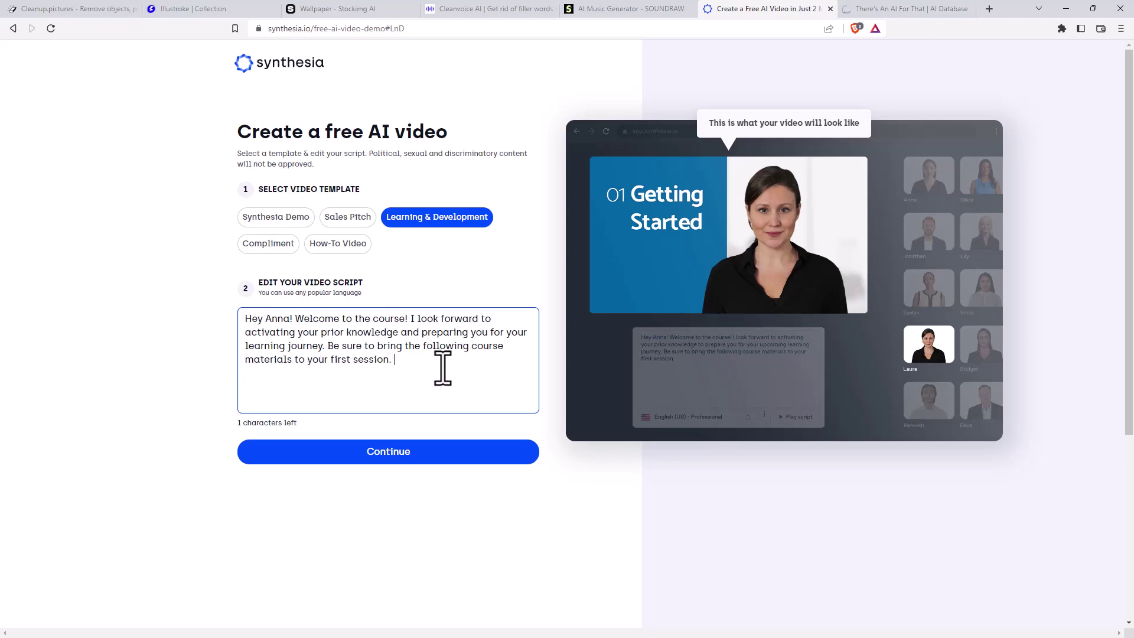
click(386, 456)
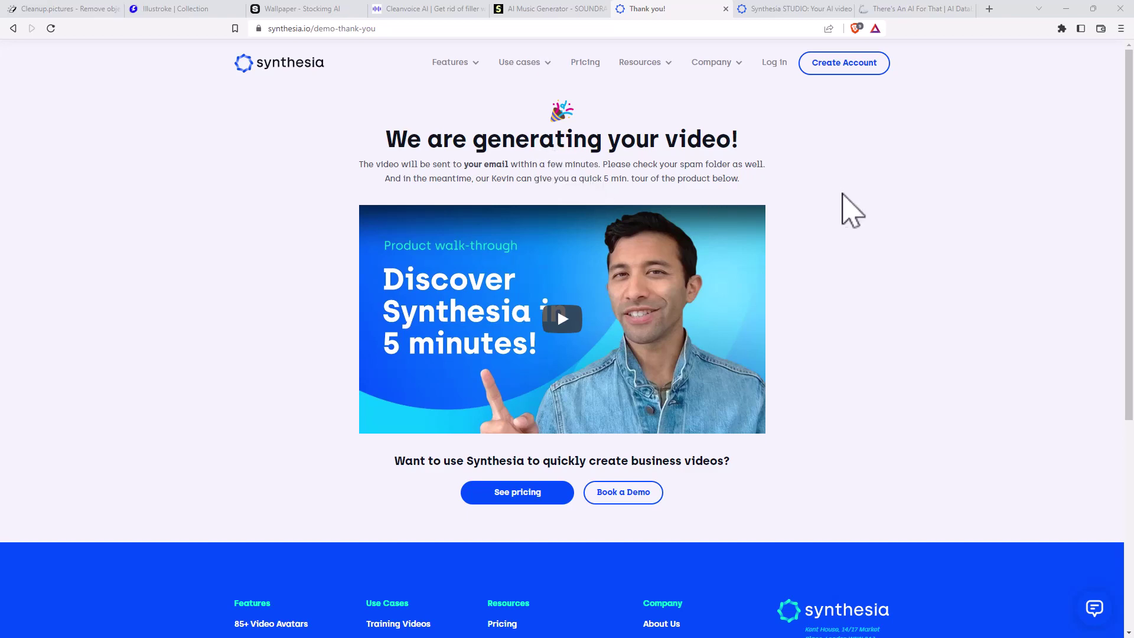
Step: Play and pause the generated avatar video in Synthesia's STUDIO, then switch to There's An AI For That
click(773, 8)
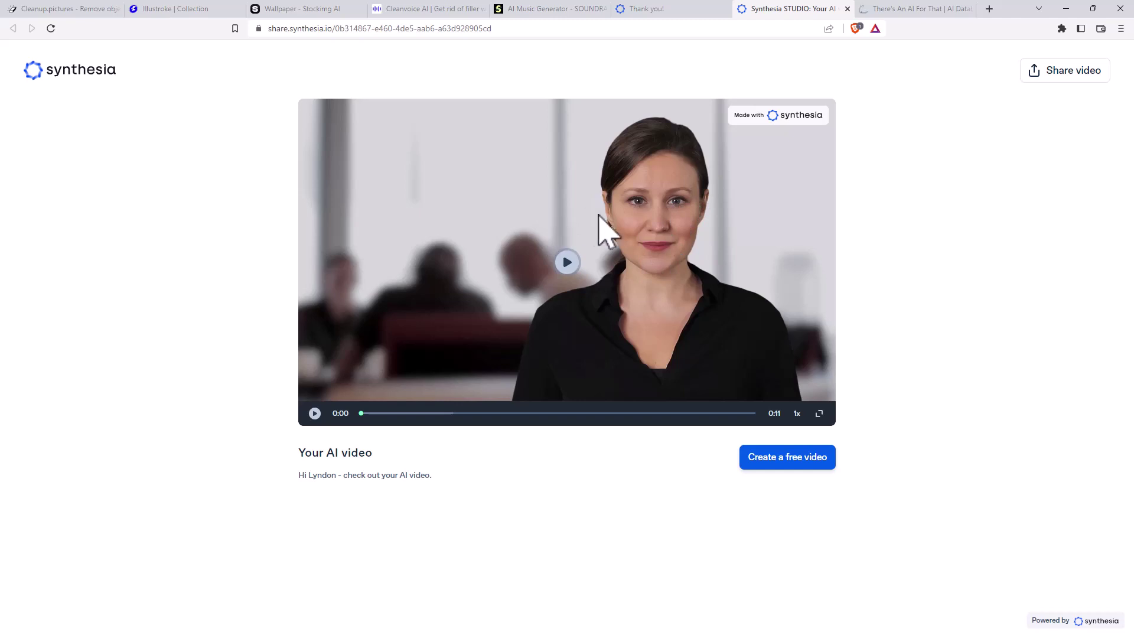
click(315, 413)
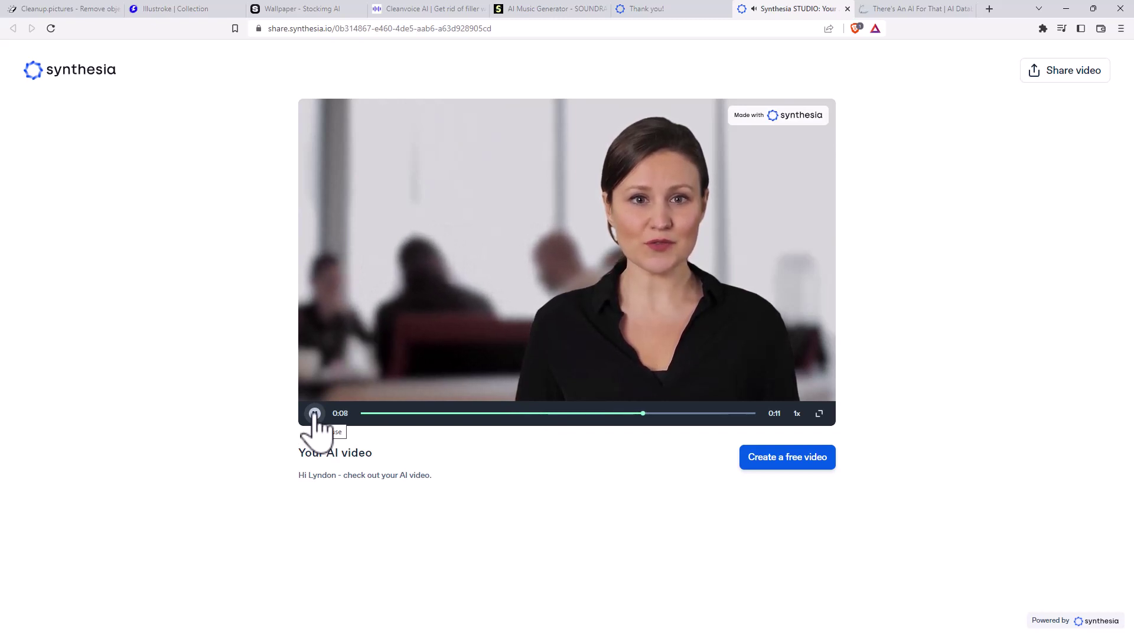
click(314, 413)
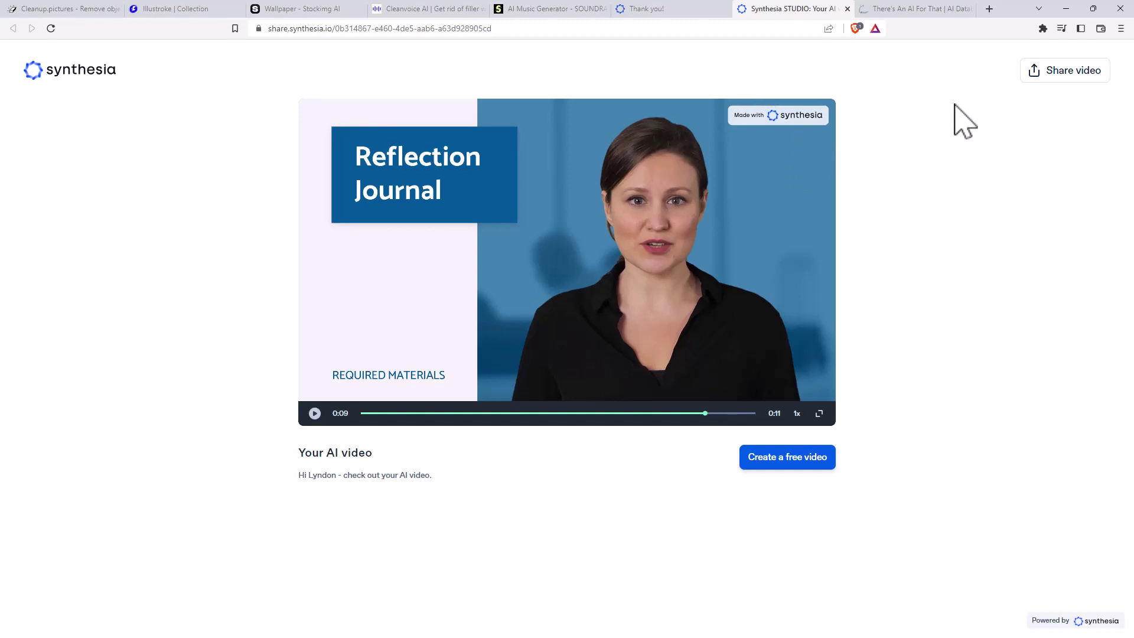
click(910, 10)
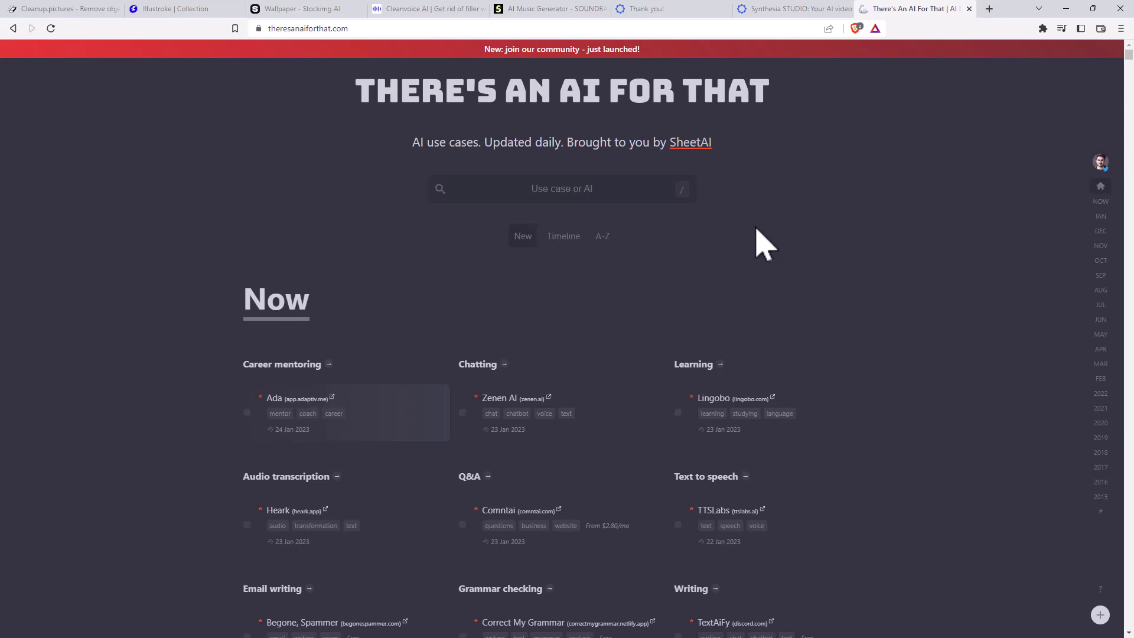
scroll(771, 248, down, 3)
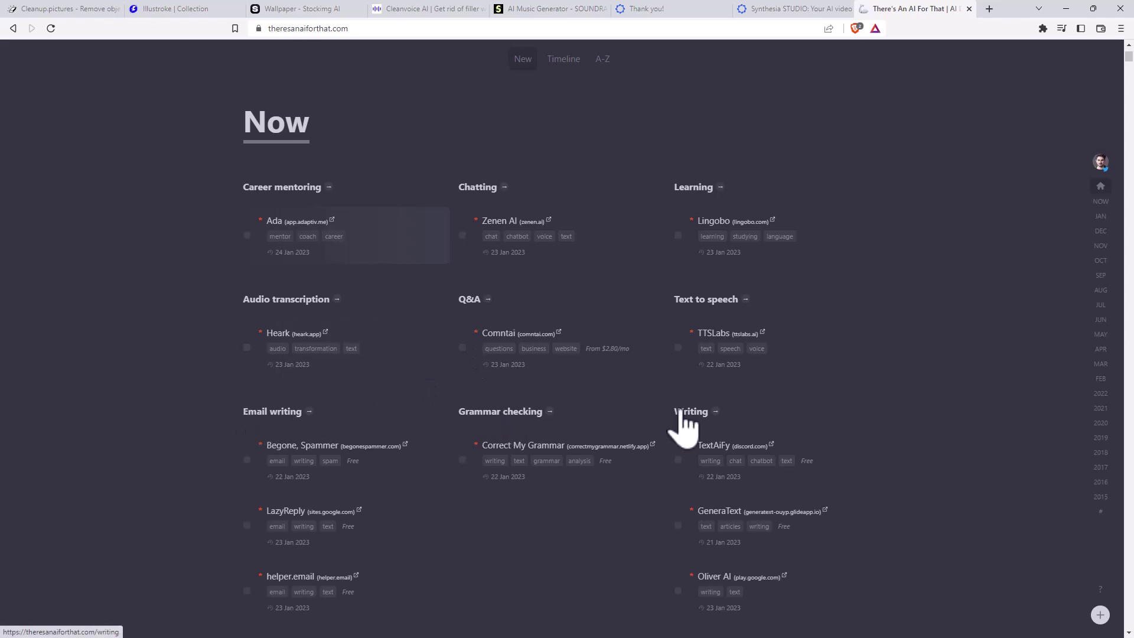
scroll(945, 330, down, 3)
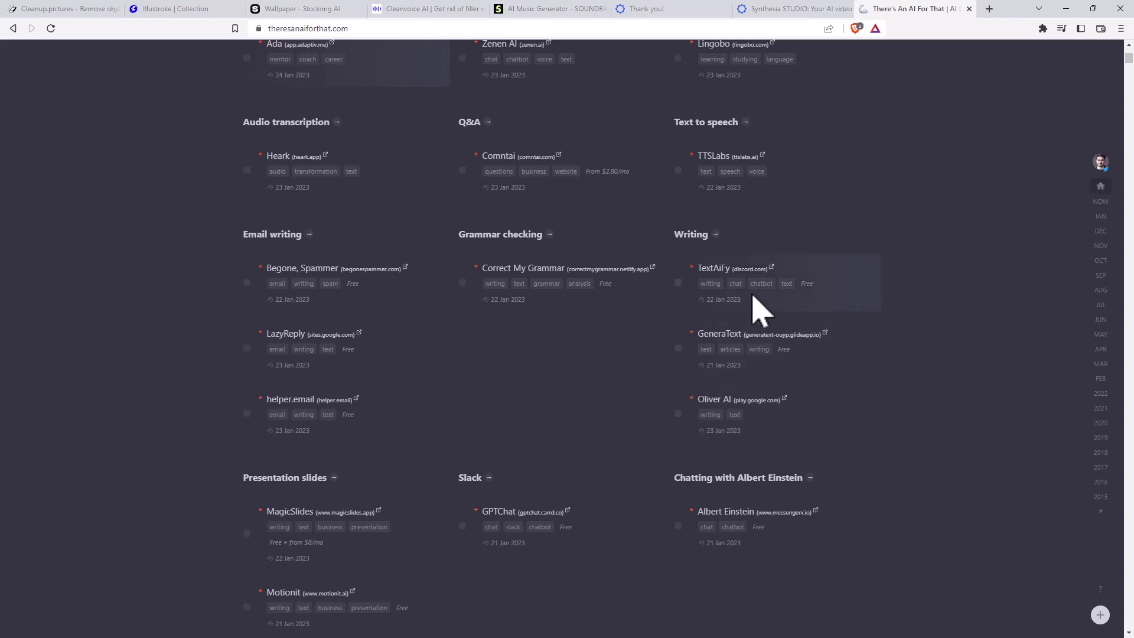
scroll(959, 292, down, 5)
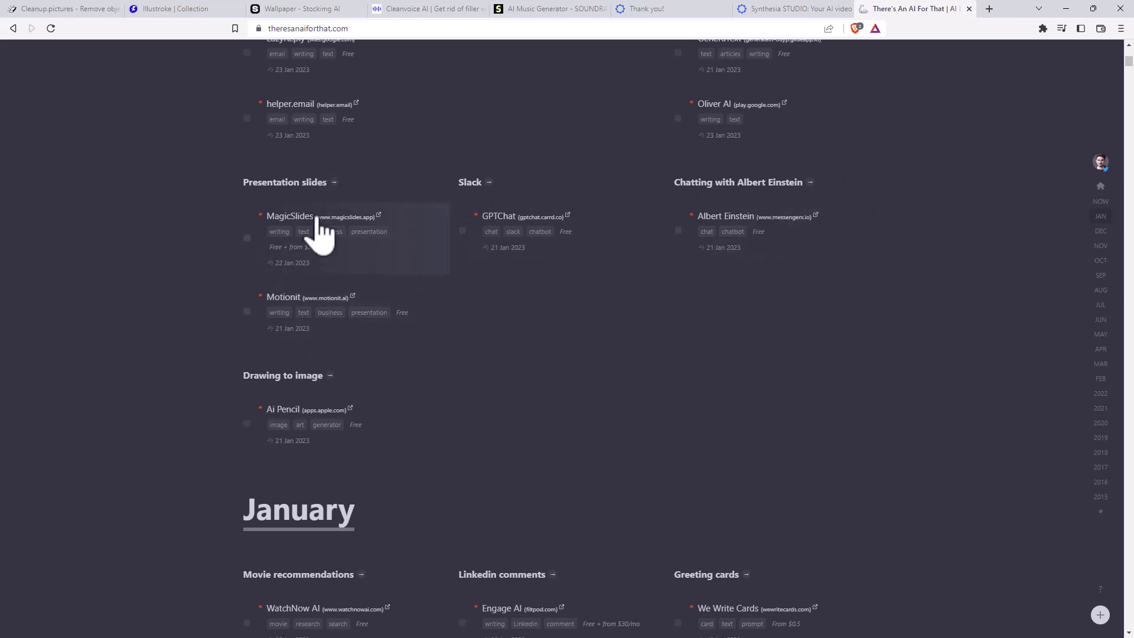
scroll(597, 246, down, 7)
scroll(400, 218, down, 5)
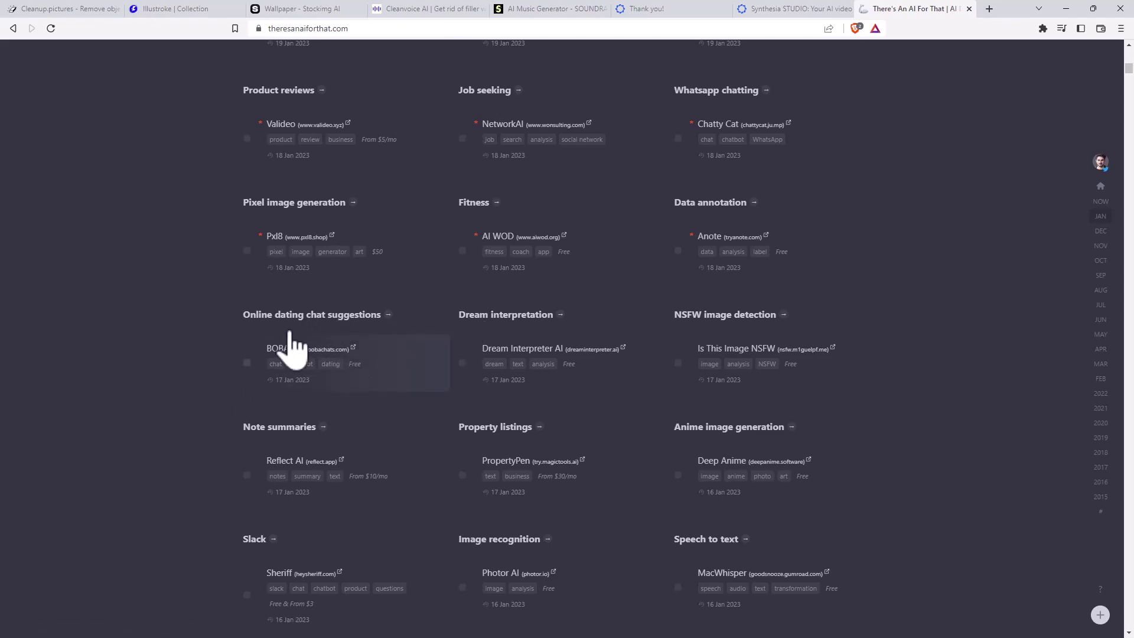
scroll(526, 313, down, 3)
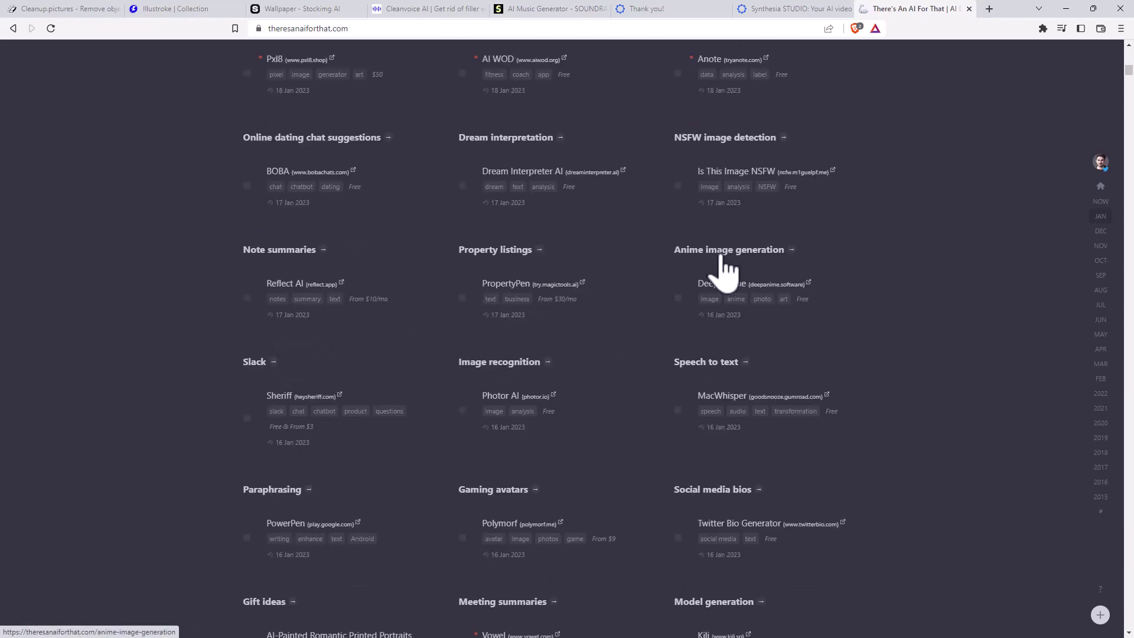
scroll(679, 233, down, 3)
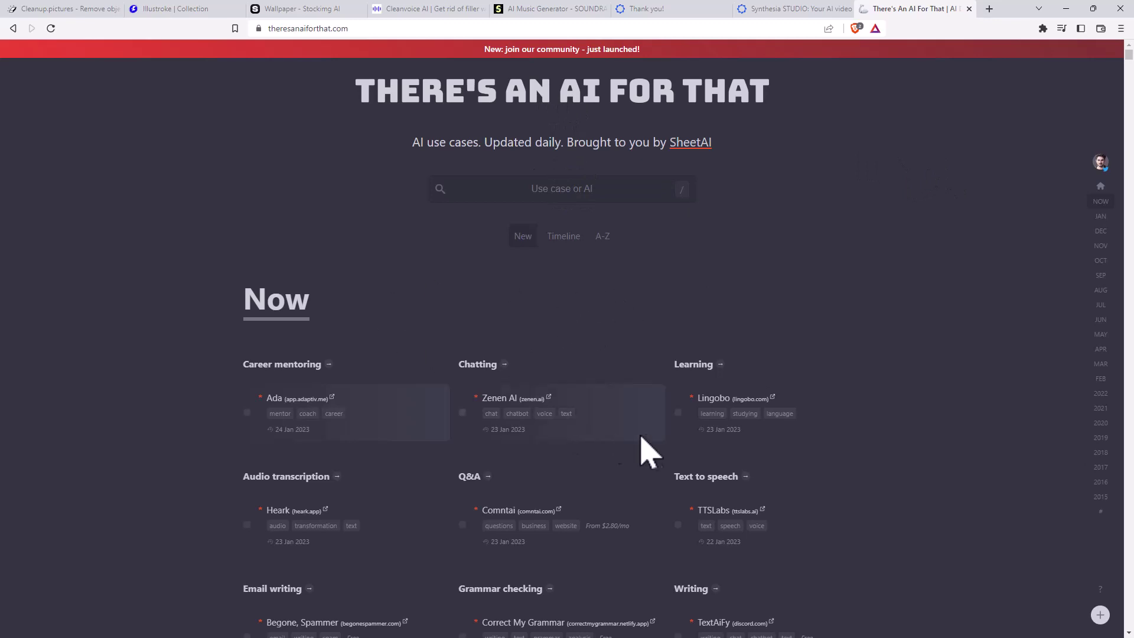
scroll(779, 300, down, 4)
scroll(921, 236, up, 4)
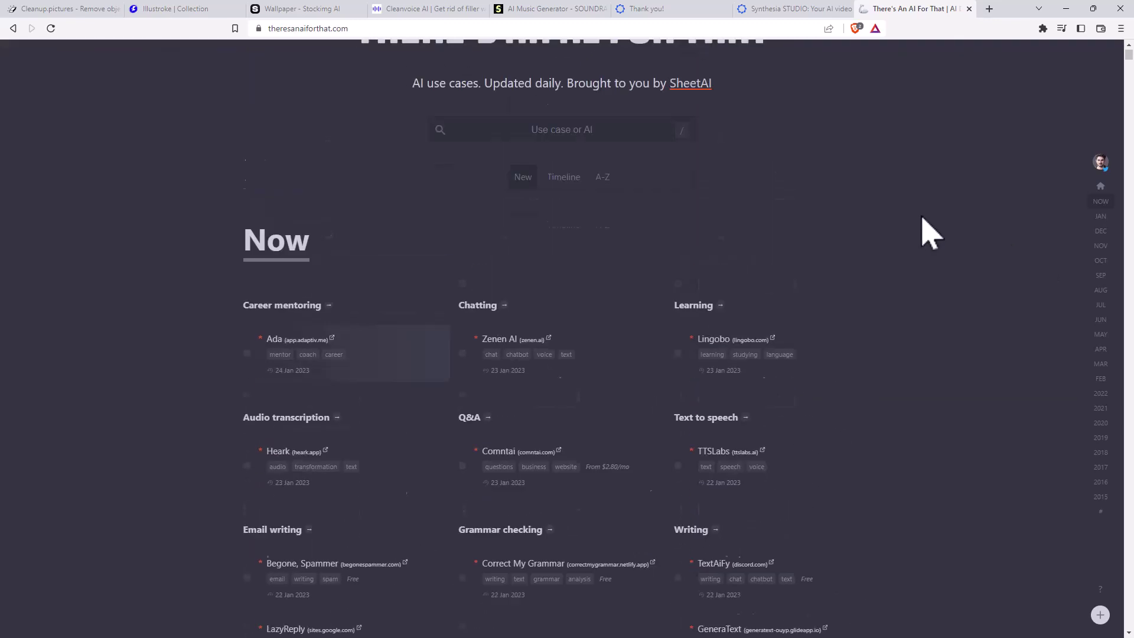